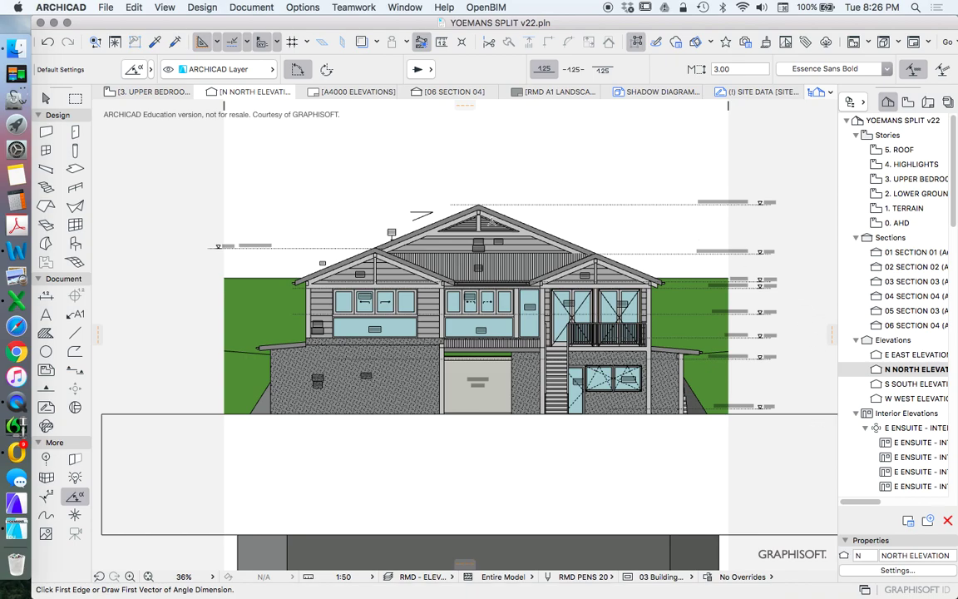
Try picking the roof edge and the reference line above the gable, then cancel and clear the selection.
scroll(464, 216, "up", 4)
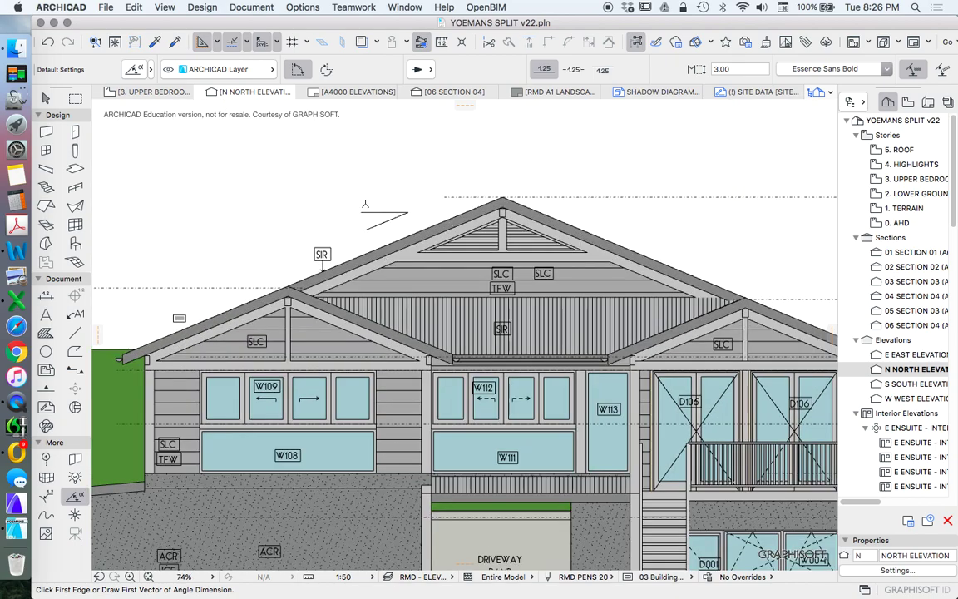
scroll(381, 213, "up", 6)
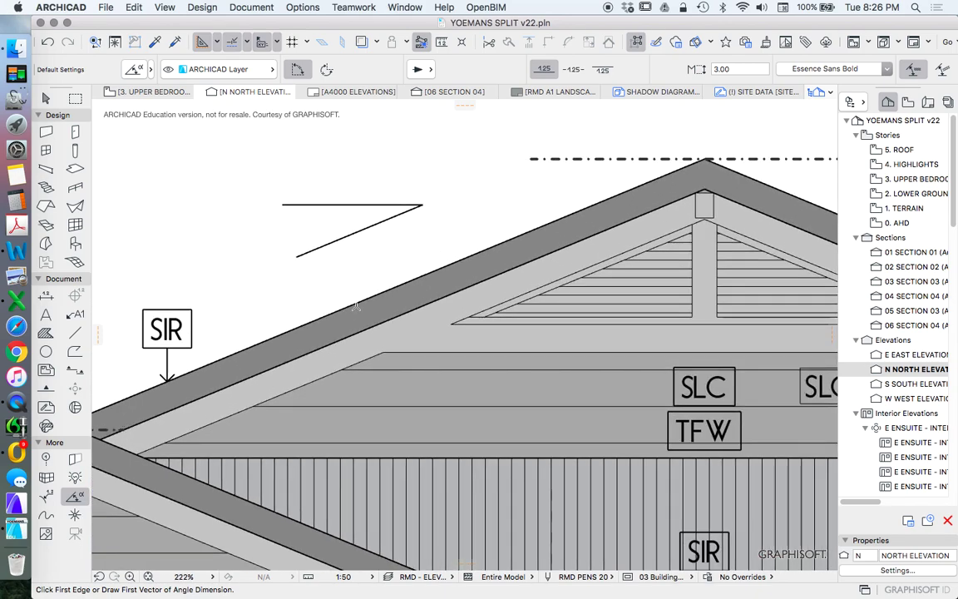
left_click(321, 318)
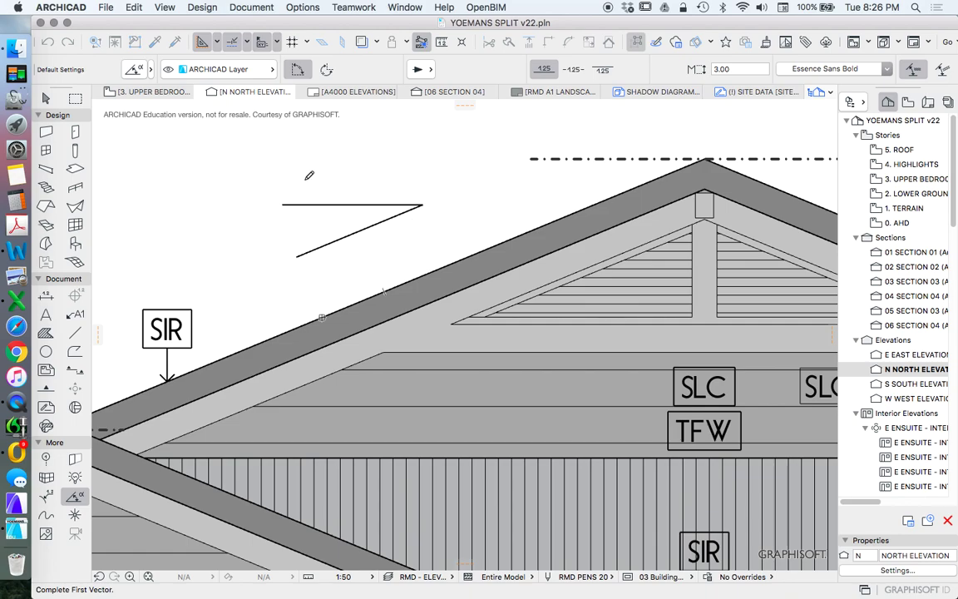
key("Escape")
key("Escape")
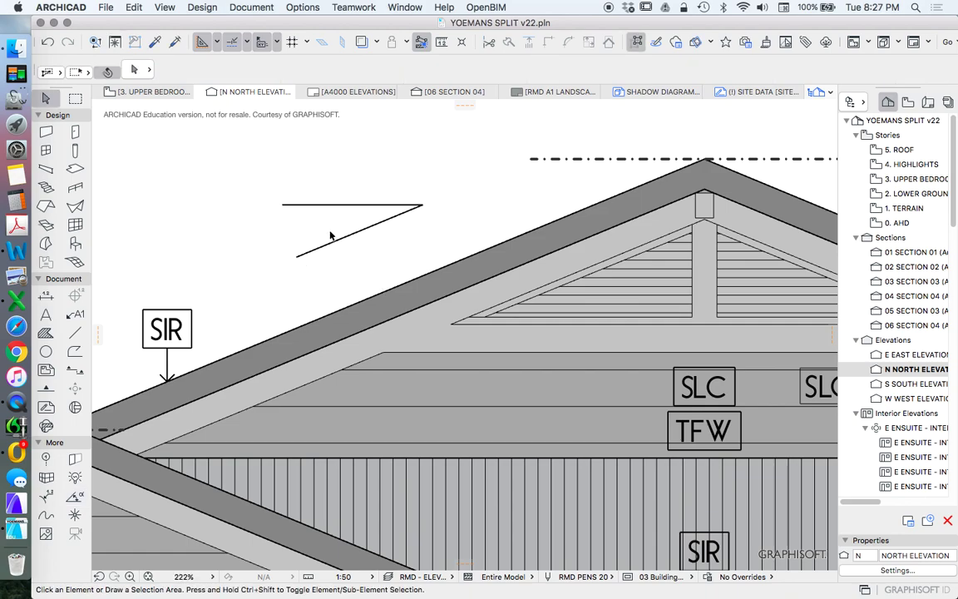
left_click(311, 234)
left_click(391, 241)
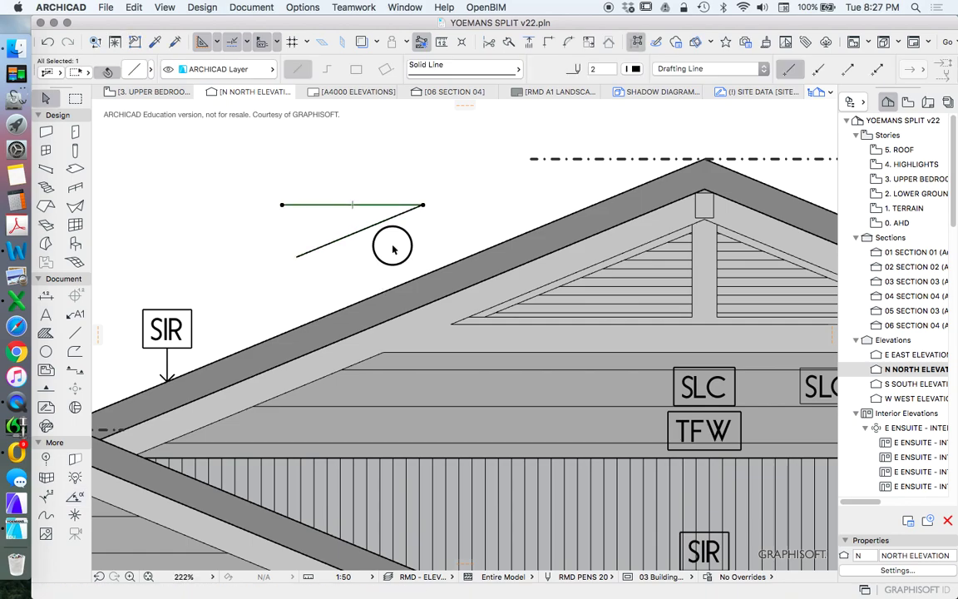
scroll(442, 244, "down", 5)
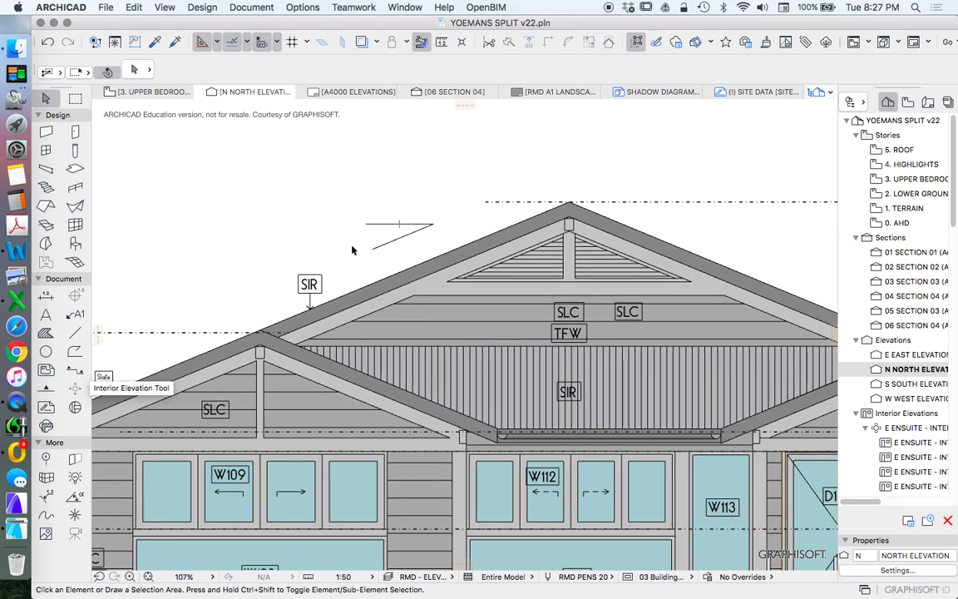
scroll(388, 253, "down", 3)
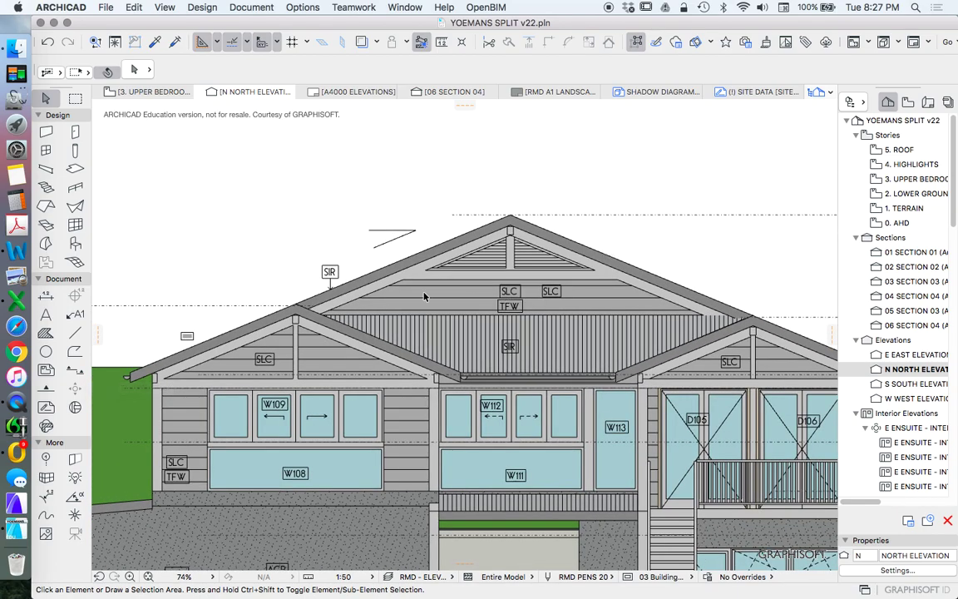
scroll(293, 308, "up", 3)
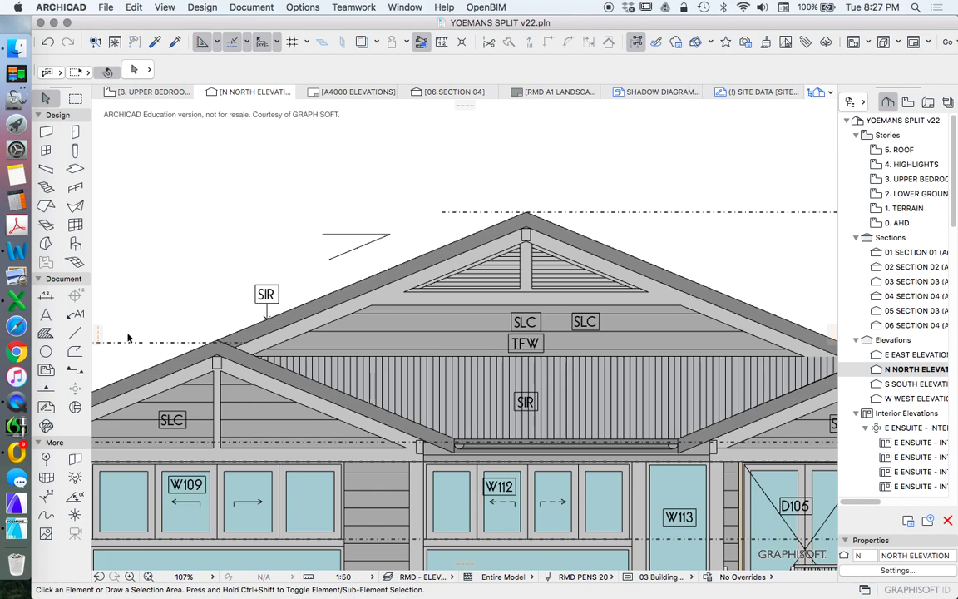
Place a 23° angle dimension between the sloped and horizontal reference lines above the gable.
left_click(74, 499)
scroll(347, 228, "up", 4)
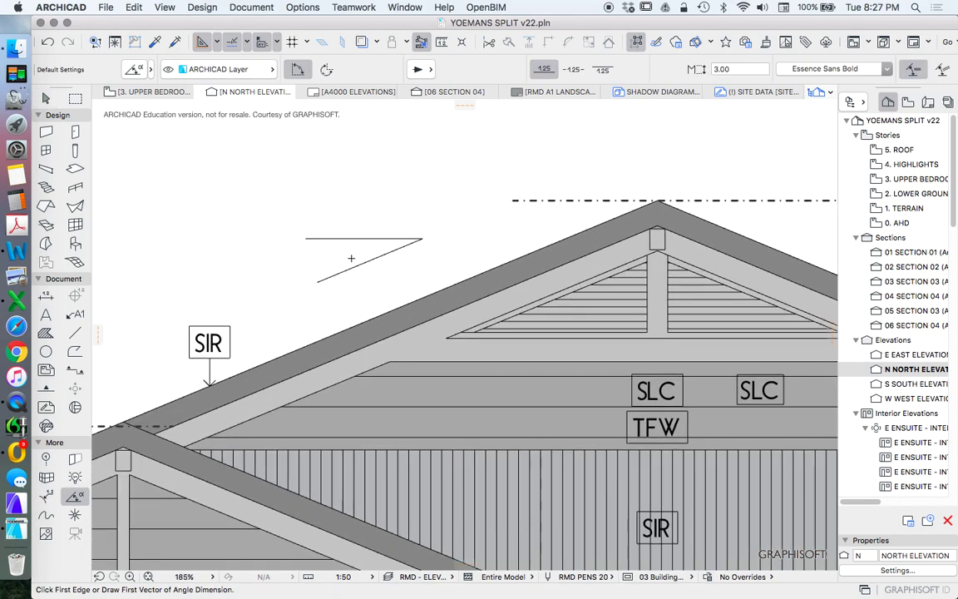
left_click(350, 269)
left_click(337, 240)
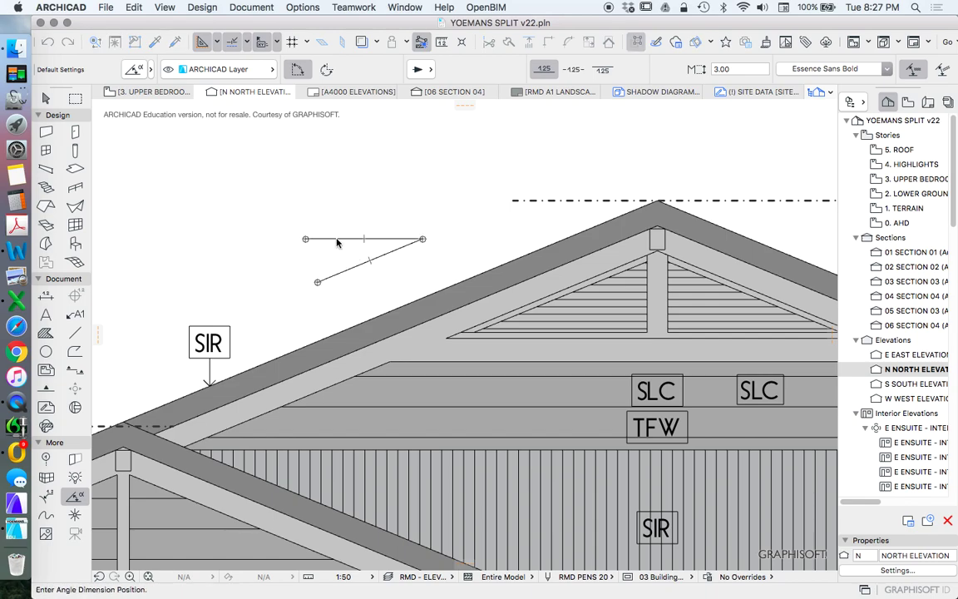
left_click(333, 257)
scroll(336, 250, "up", 3)
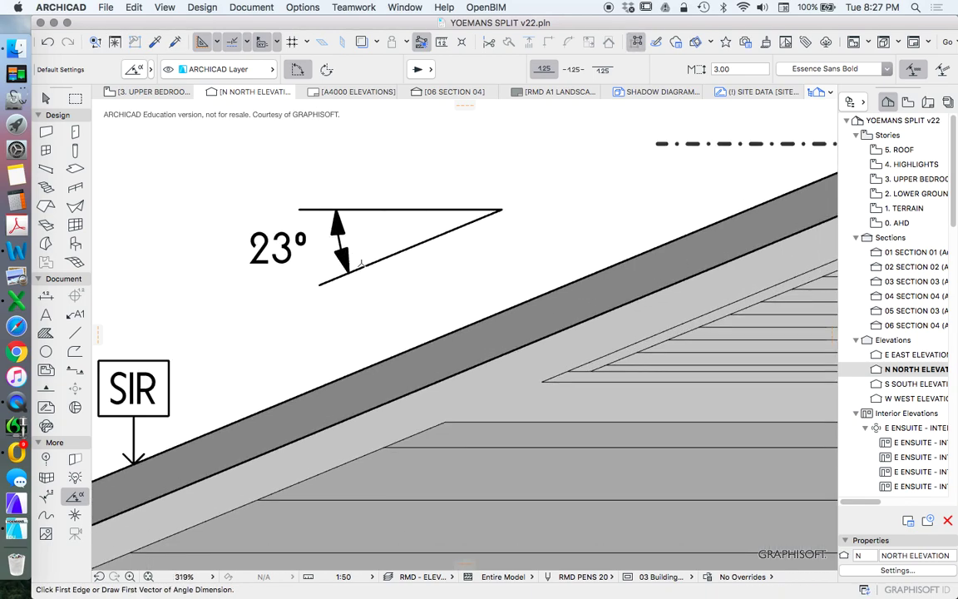
scroll(340, 233, "up", 3)
key("Escape")
Reposition the 23° dimension so the arc sits to the right with its text above.
left_click_drag(336, 240, 426, 234)
scroll(428, 283, "down", 3)
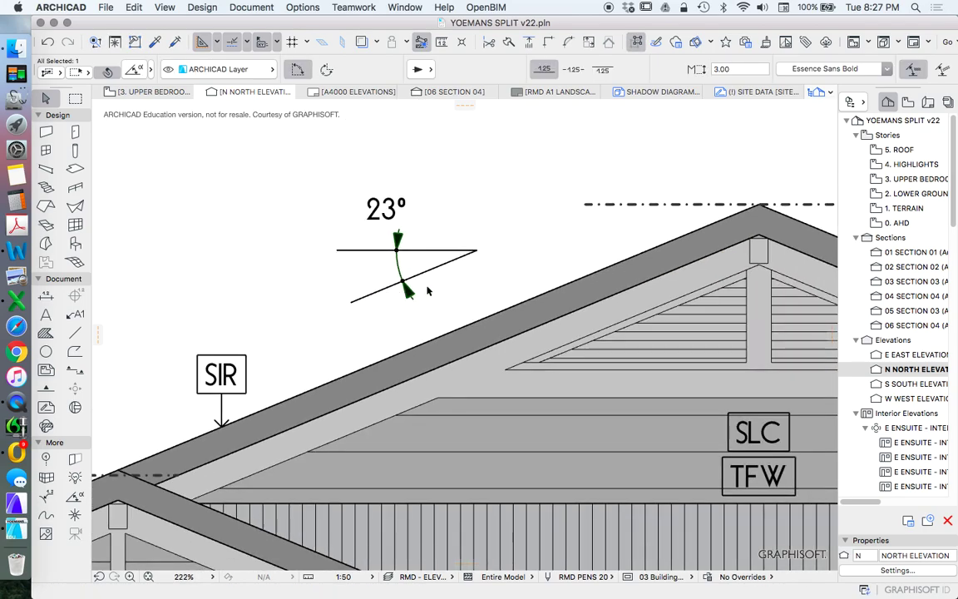
scroll(441, 287, "up", 3)
left_click(467, 320)
left_click_drag(397, 246, 321, 255)
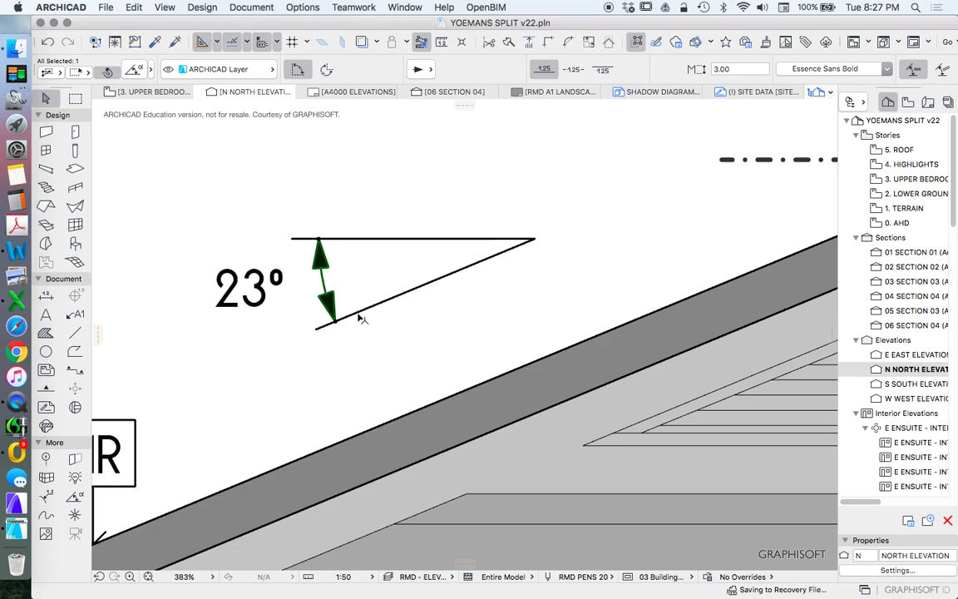
left_click(412, 301)
scroll(408, 300, "down", 3)
scroll(405, 287, "up", 3)
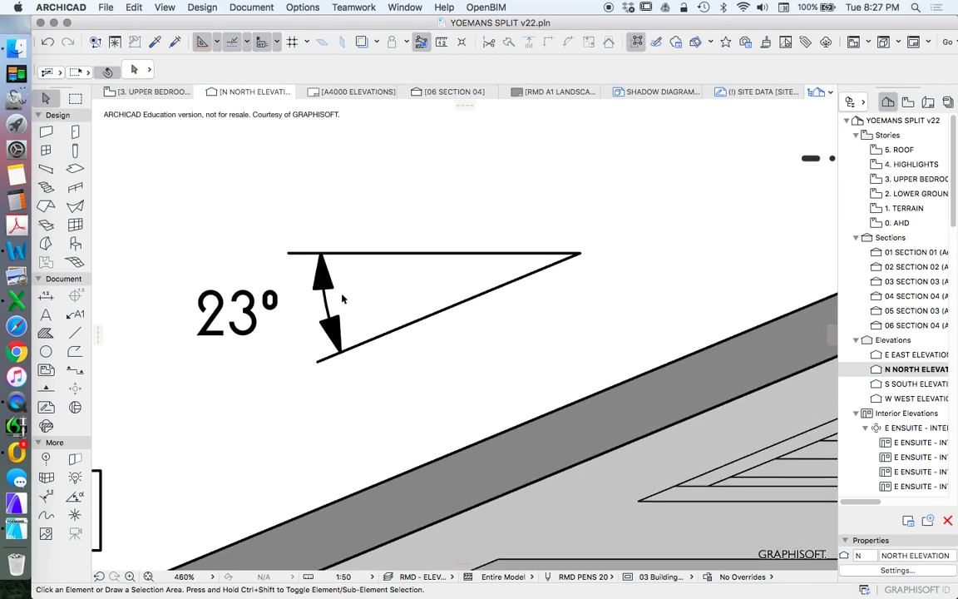
left_click_drag(385, 285, 441, 293)
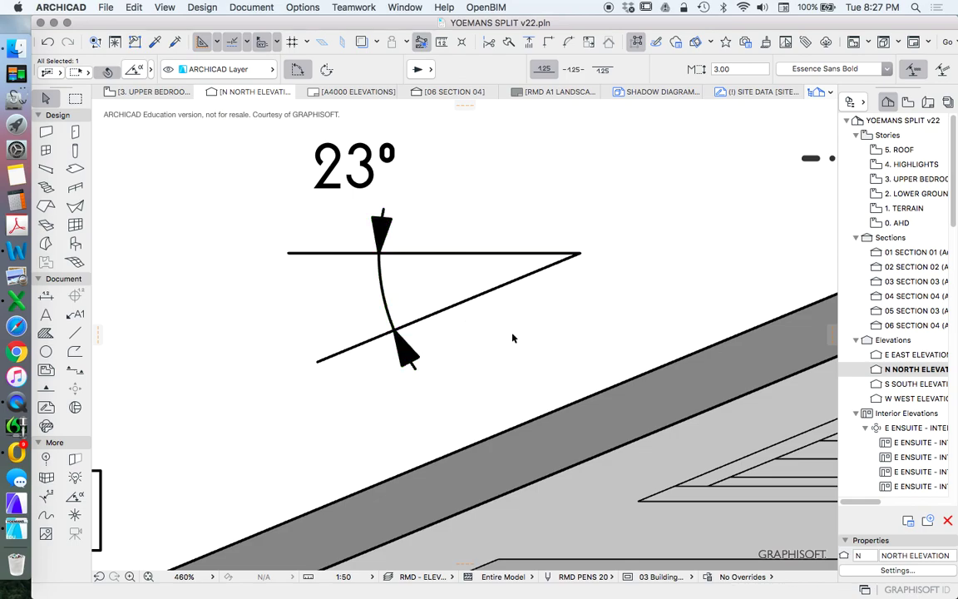
scroll(449, 300, "down", 6)
scroll(348, 212, "down", 3)
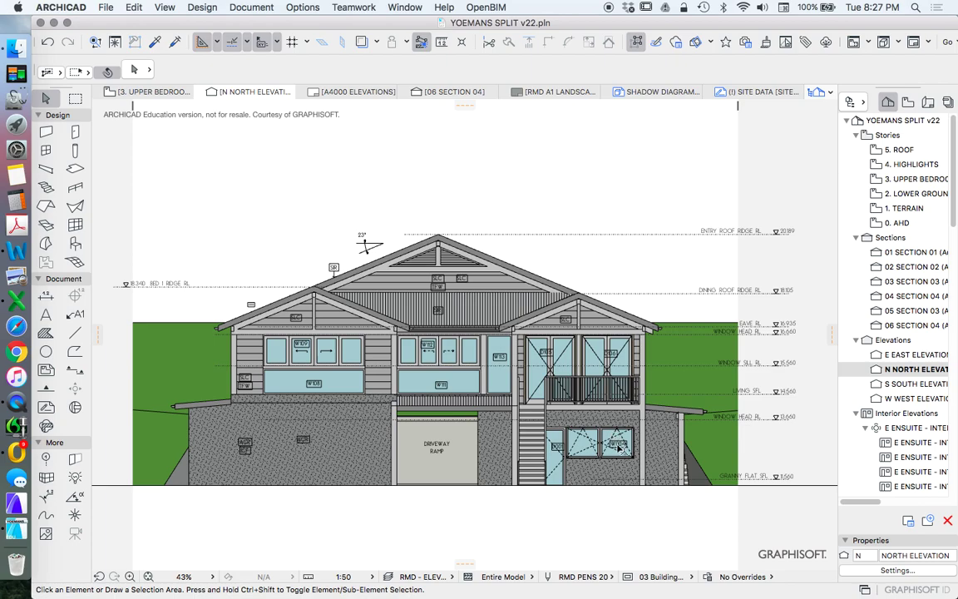
Select and deselect the terrain mesh, then pick 3. UPPER BEDROOMS in the Navigator.
left_click(669, 358)
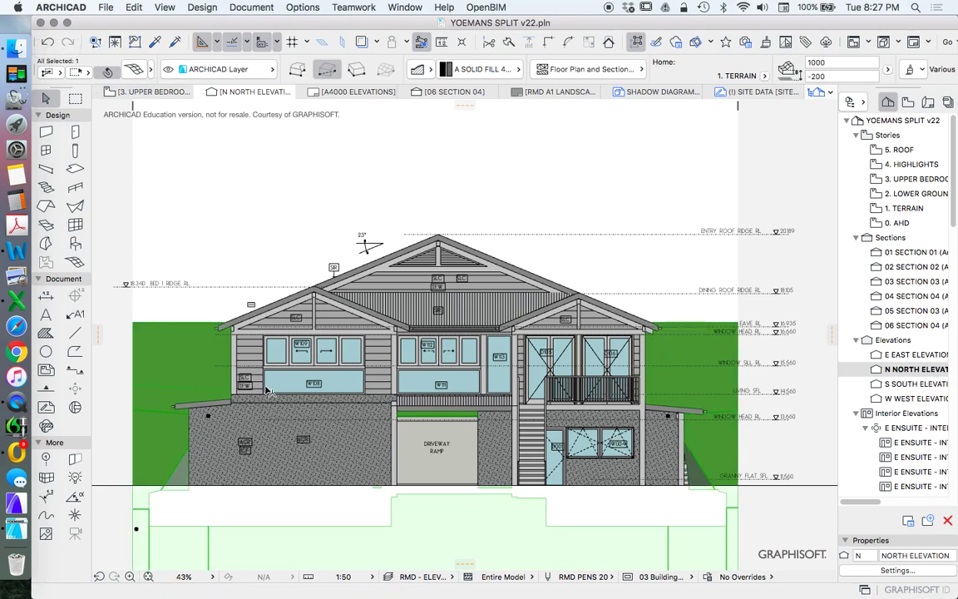
left_click(428, 148)
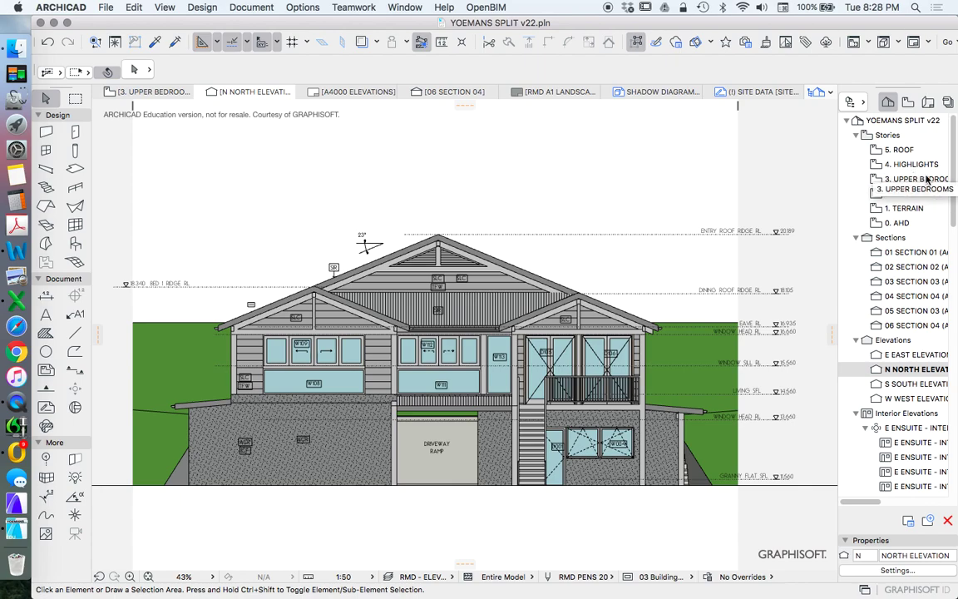
left_click(897, 180)
Open the 3. UPPER BEDROOMS plan and select the North Elevation marker.
double_click(896, 180)
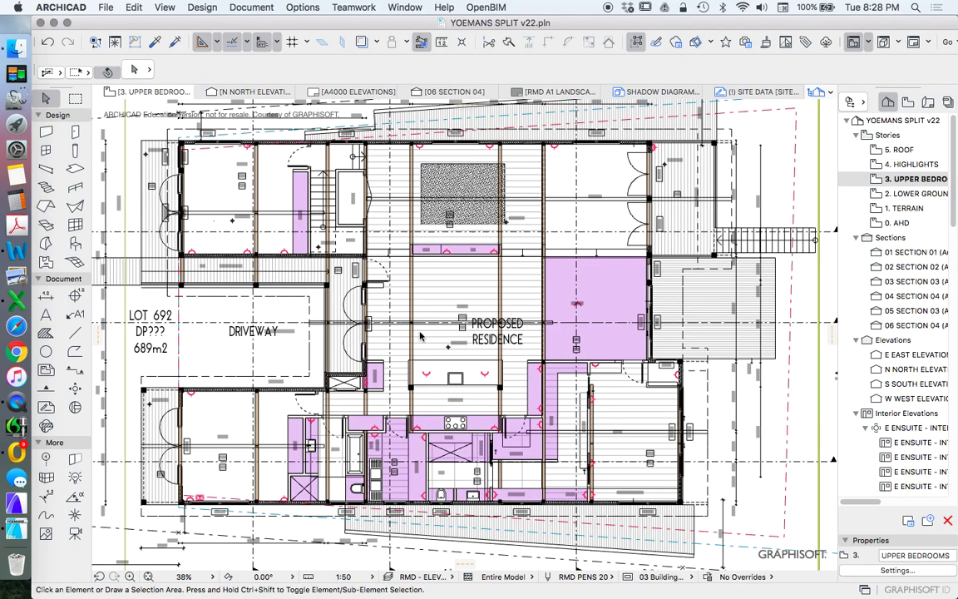
scroll(520, 266, "up", 3)
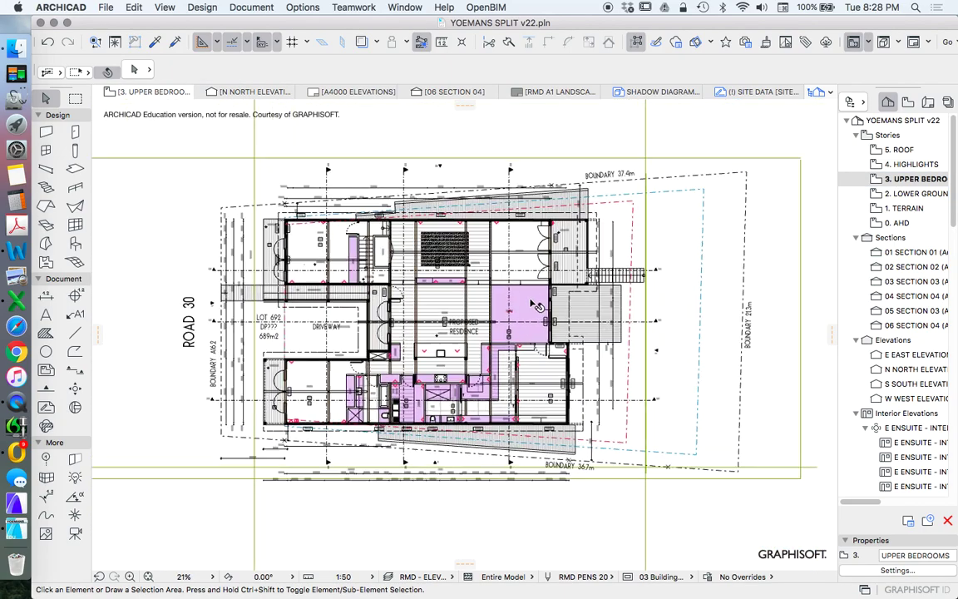
scroll(690, 364, "up", 5)
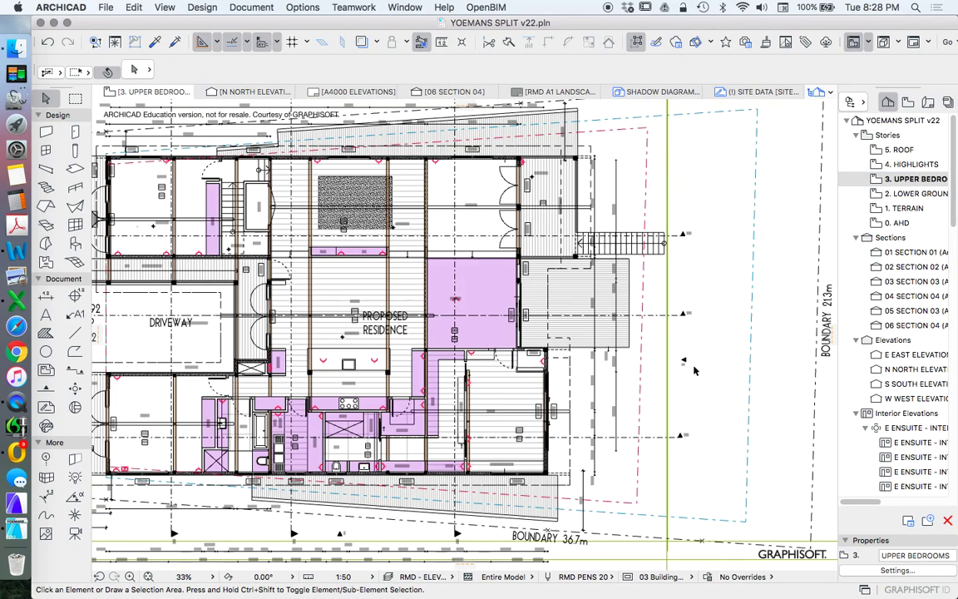
left_click(672, 349)
scroll(671, 314, "down", 8)
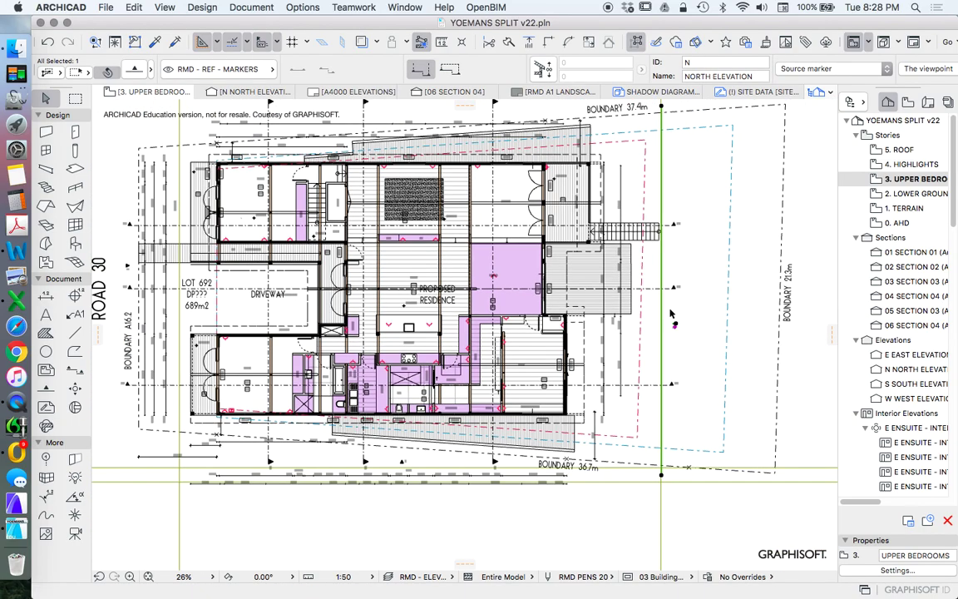
Turn on Marked Distant Area in the North Elevation marker's settings and confirm.
left_click(133, 71)
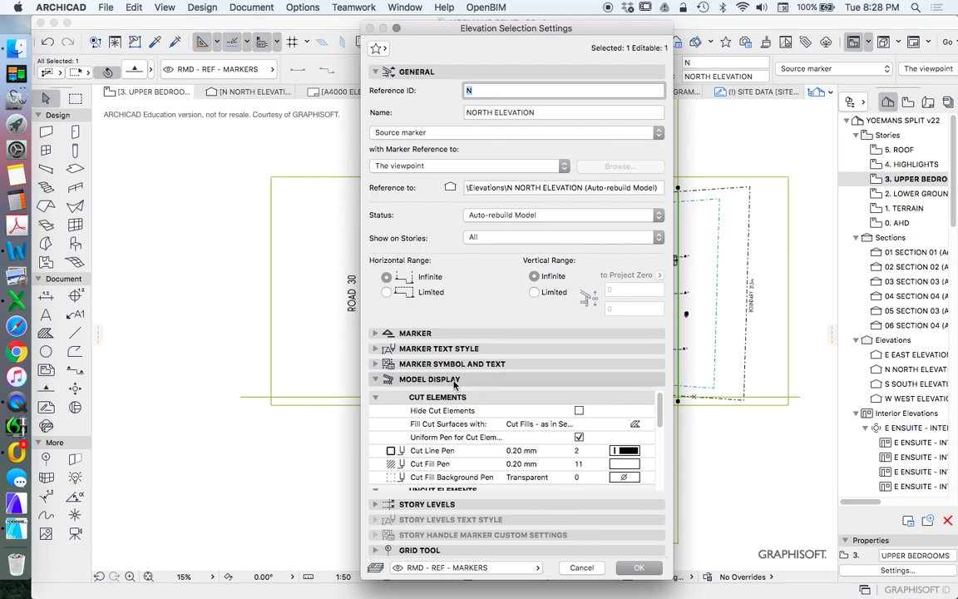
scroll(522, 426, "down", 10)
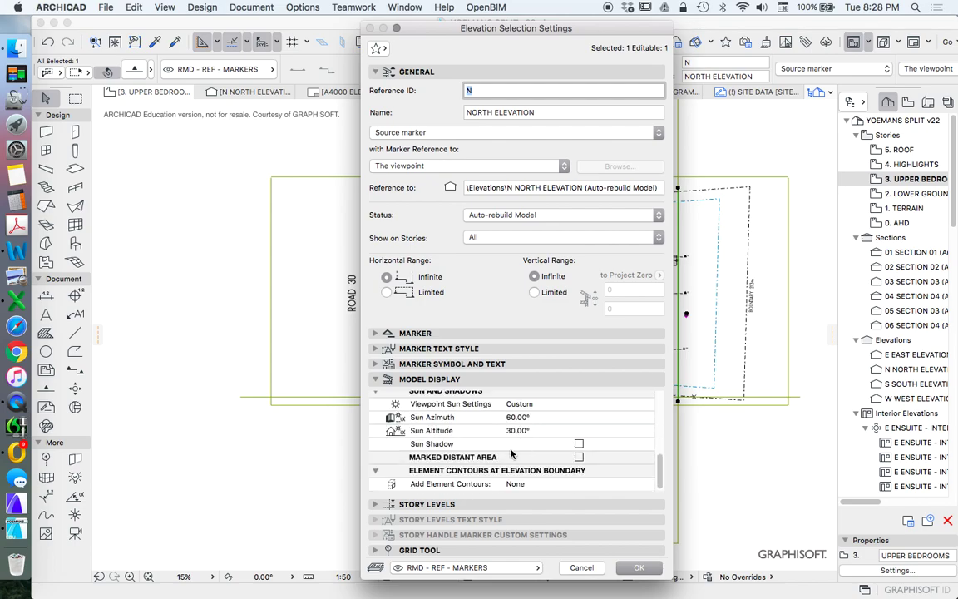
left_click(580, 458)
scroll(632, 441, "down", 2)
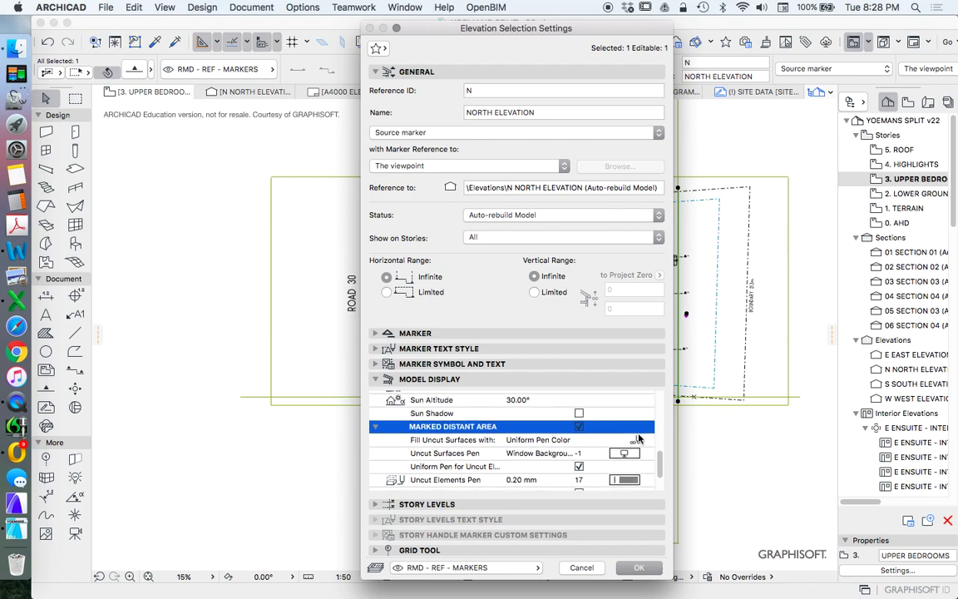
scroll(639, 440, "down", 1)
left_click(646, 571)
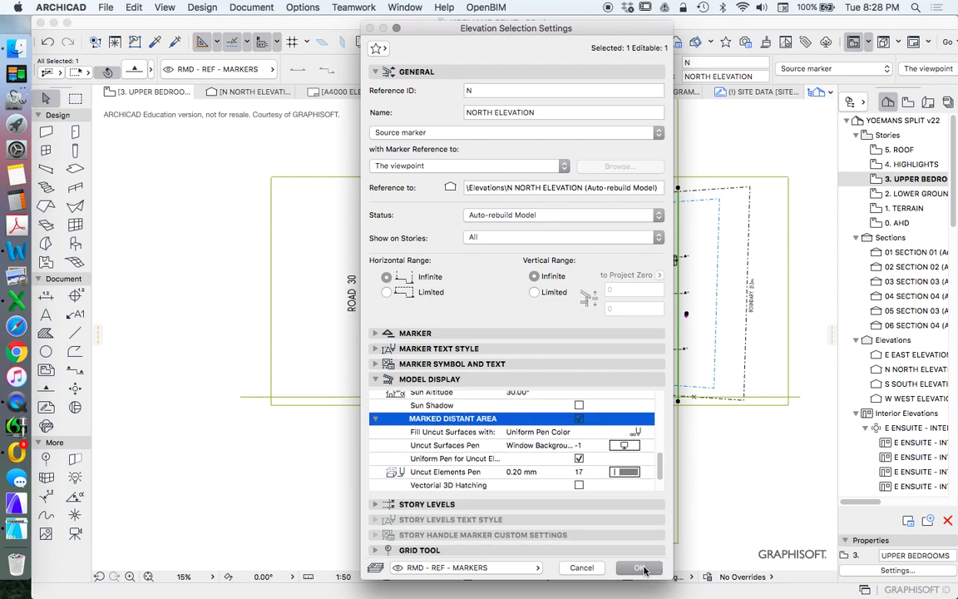
Stretch the North Elevation marker's boundary node to a new end point.
scroll(440, 339, "up", 5)
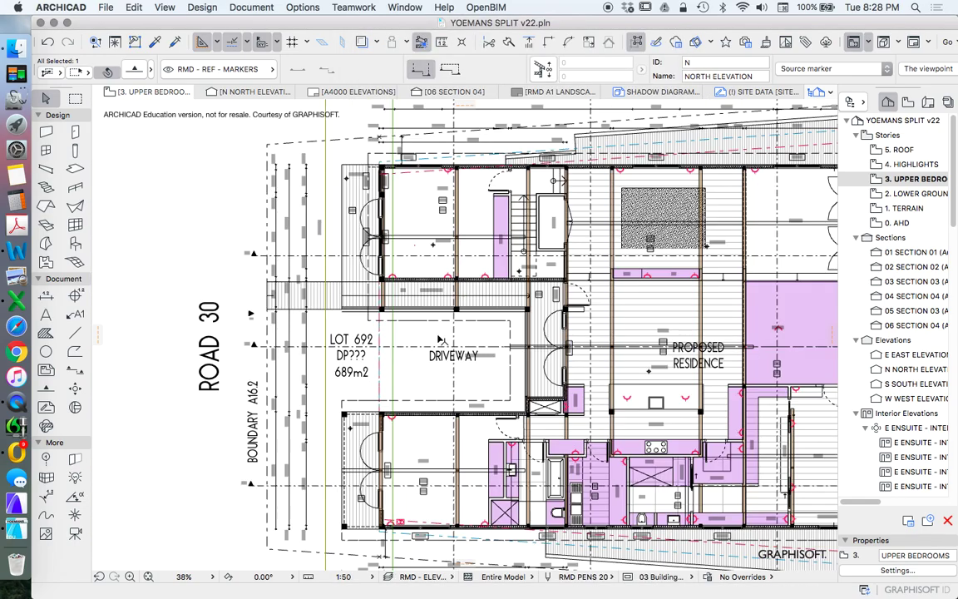
left_click(446, 337)
scroll(449, 332, "down", 3)
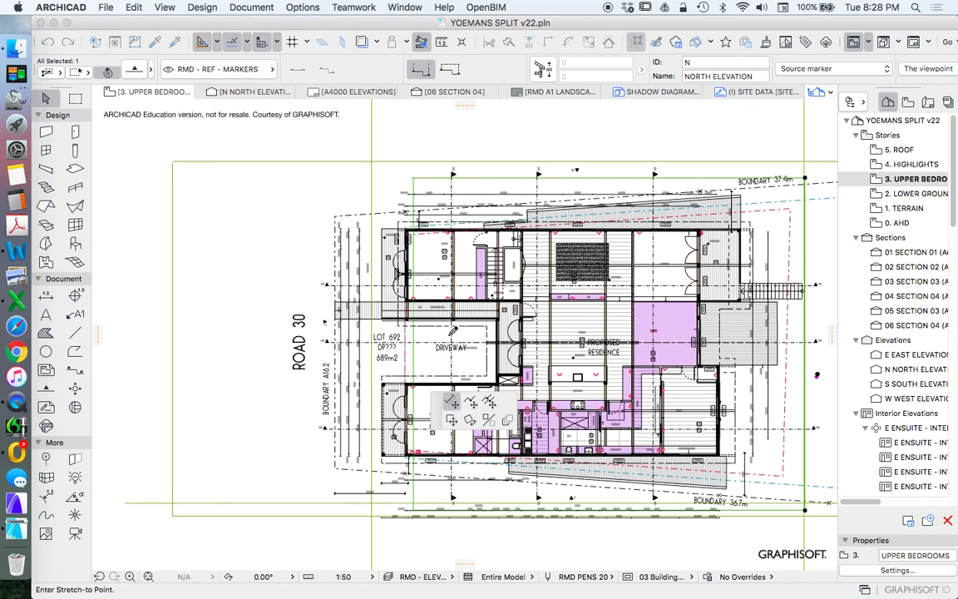
scroll(452, 332, "down", 3)
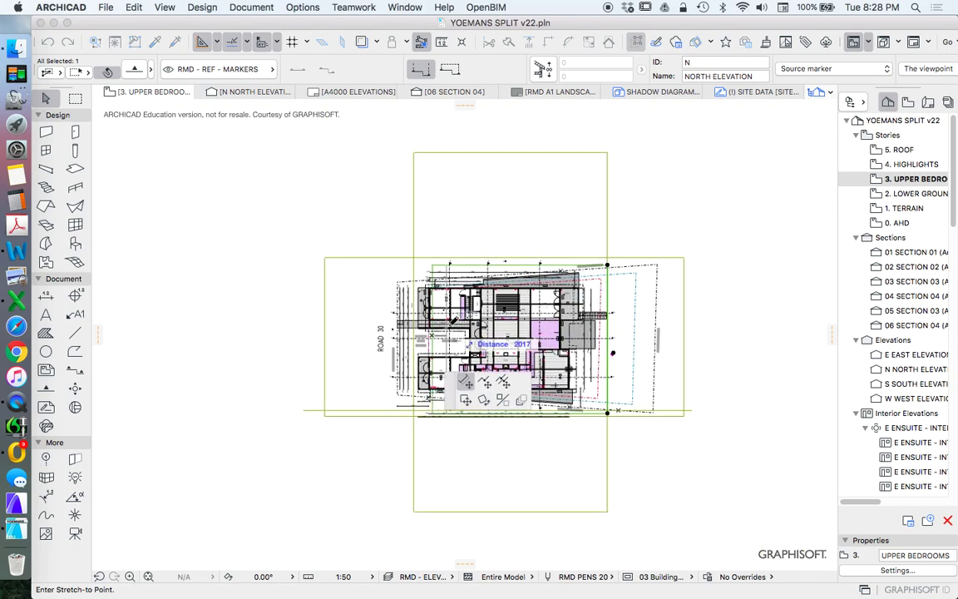
scroll(450, 320, "up", 5)
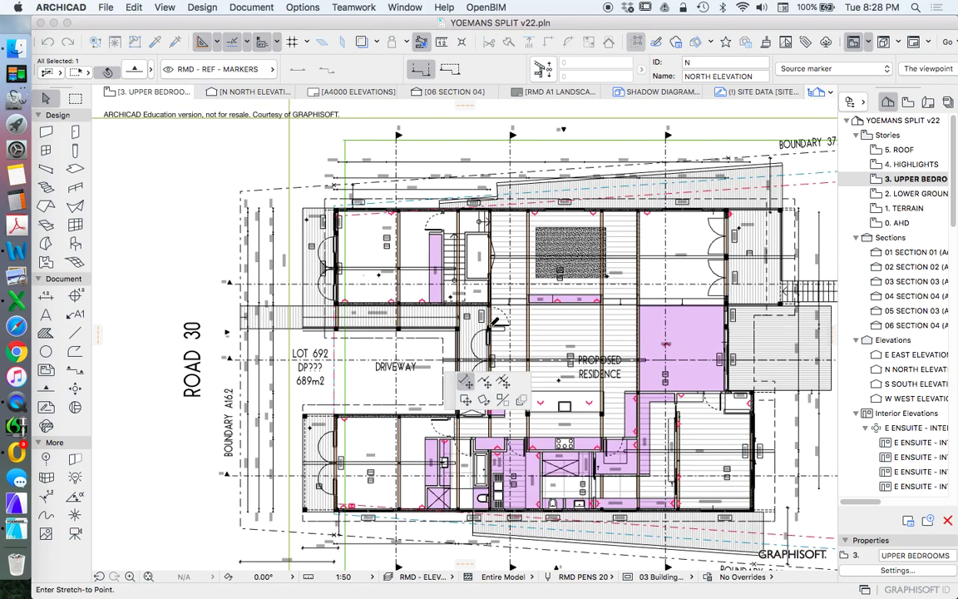
left_click(443, 306)
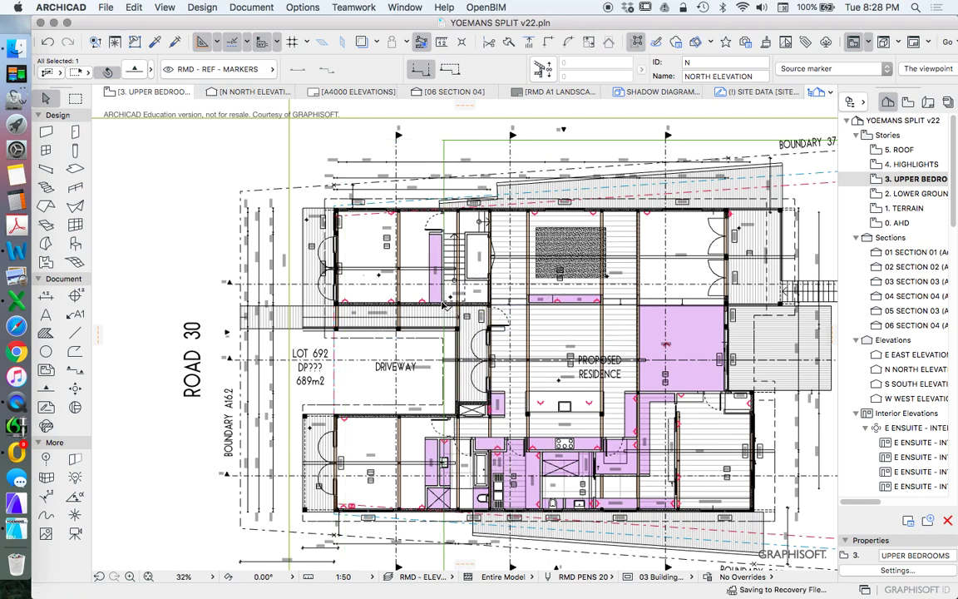
On the 5. ROOF plan, pull the North Elevation marker's left edge inward.
left_click(899, 149)
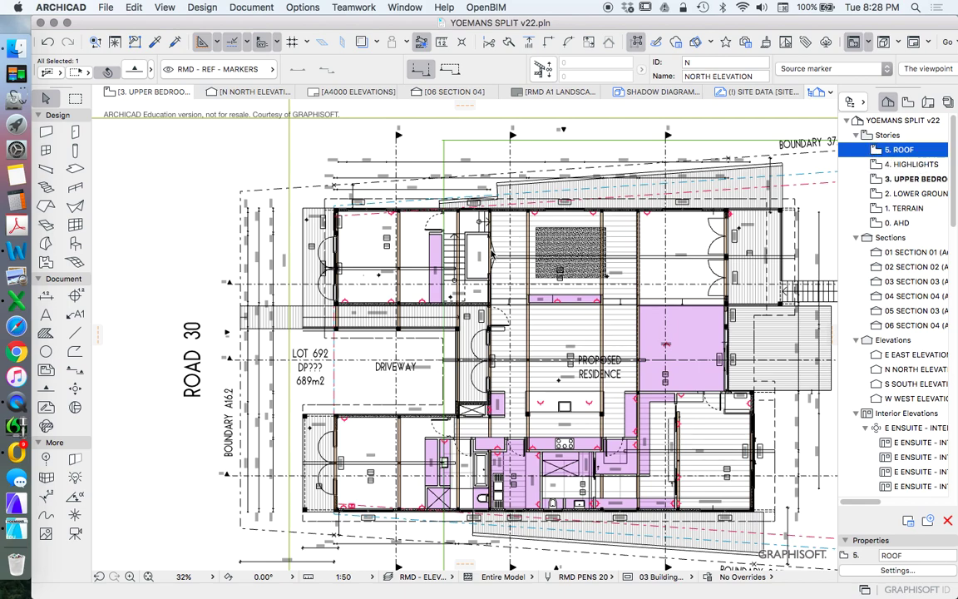
scroll(491, 218, "down", 2)
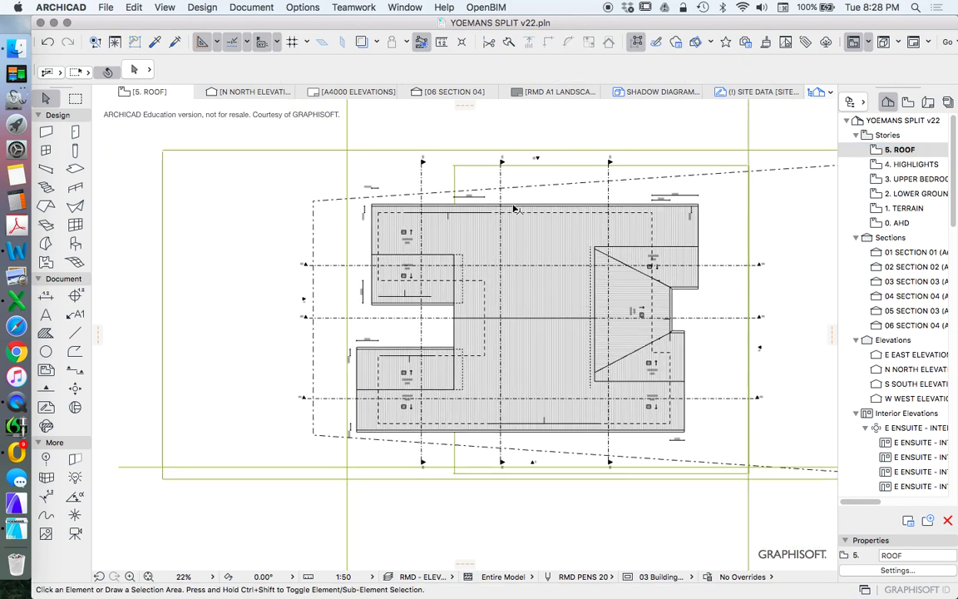
left_click(460, 180)
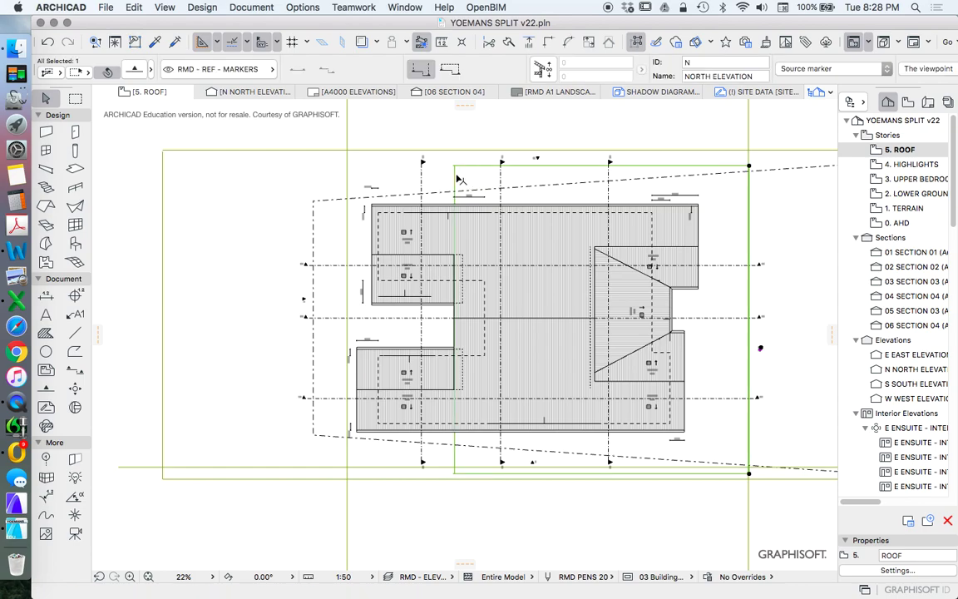
left_click(456, 175)
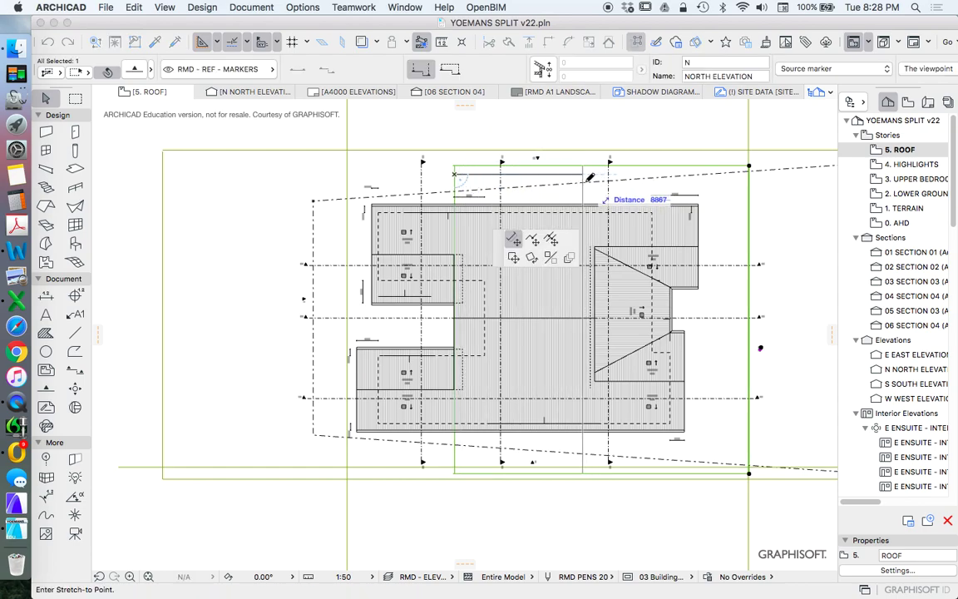
left_click(582, 176)
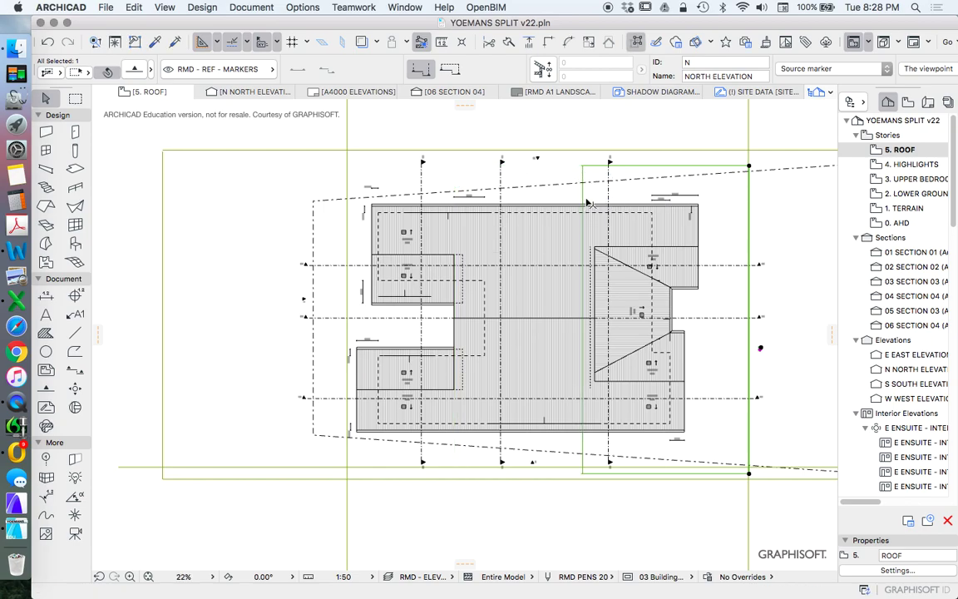
scroll(613, 290, "up", 3)
scroll(582, 309, "down", 3)
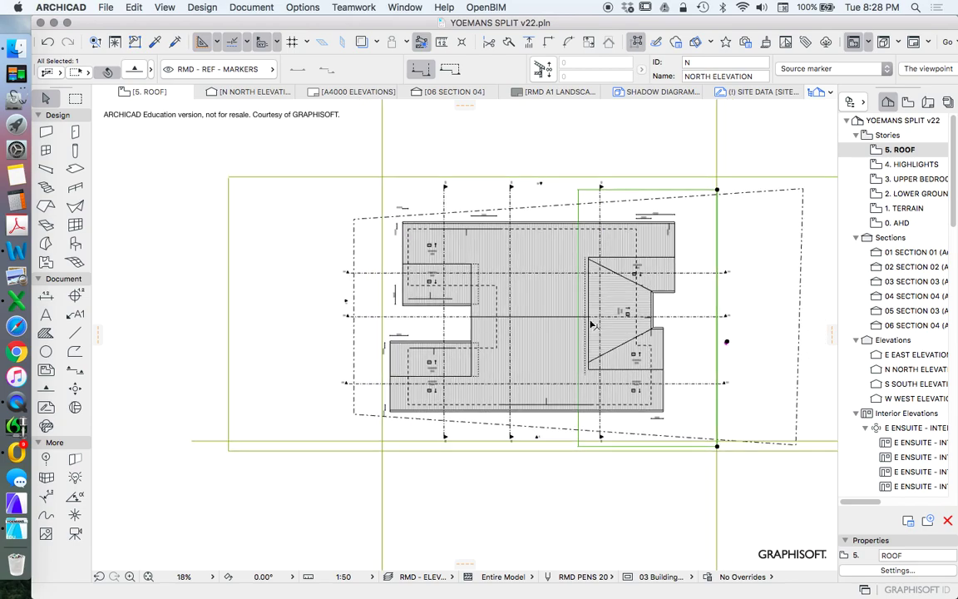
left_click(604, 144)
left_click(623, 203)
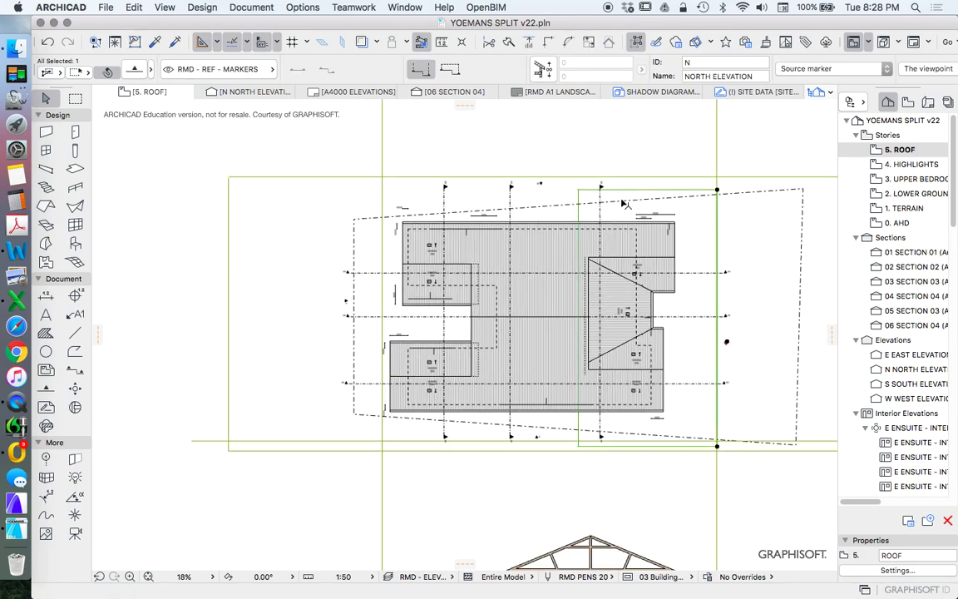
left_click(758, 167)
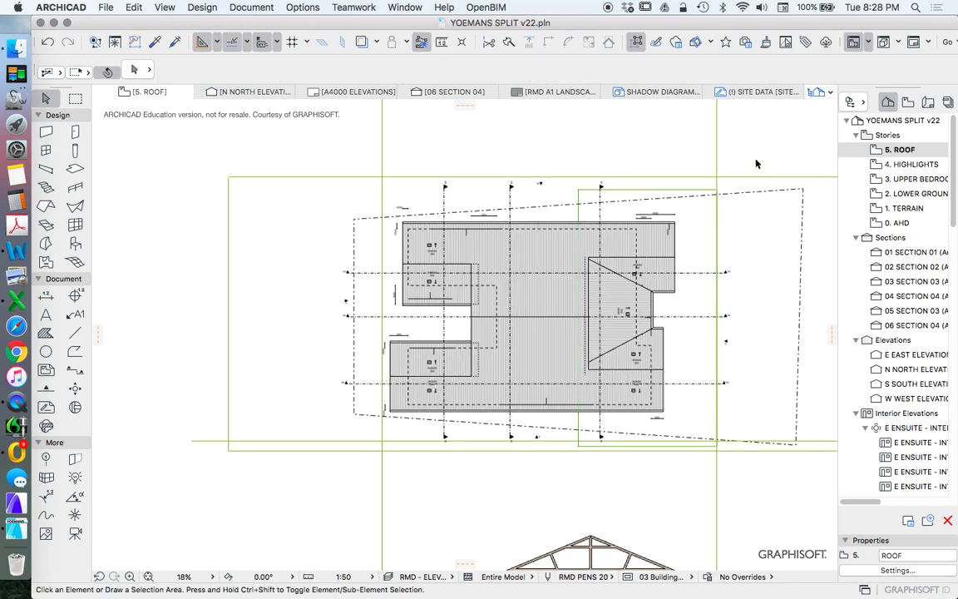
Review the updated N NORTH ELEVATION drawing, then return to 3. UPPER BEDROOMS.
double_click(912, 371)
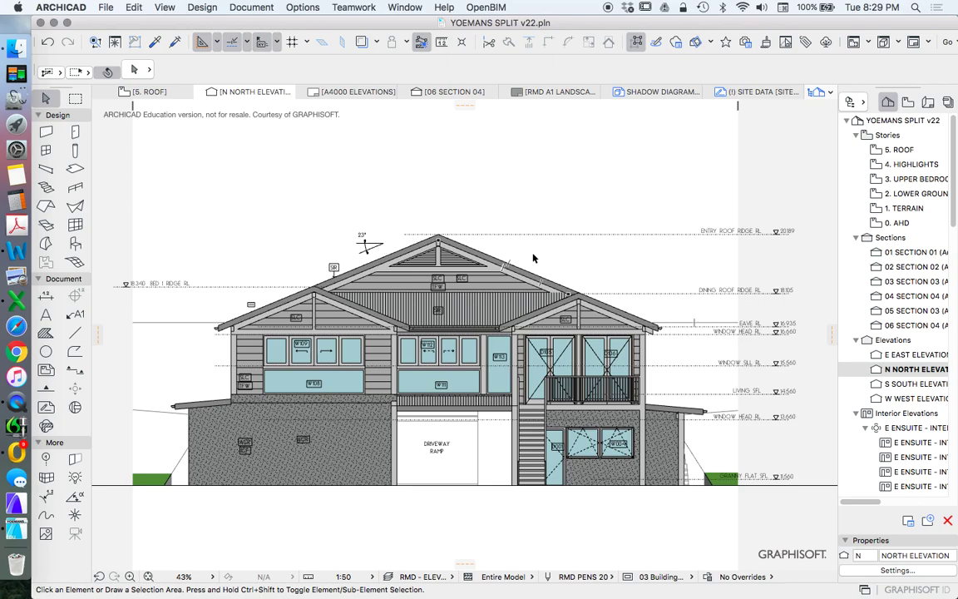
scroll(584, 287, "down", 3)
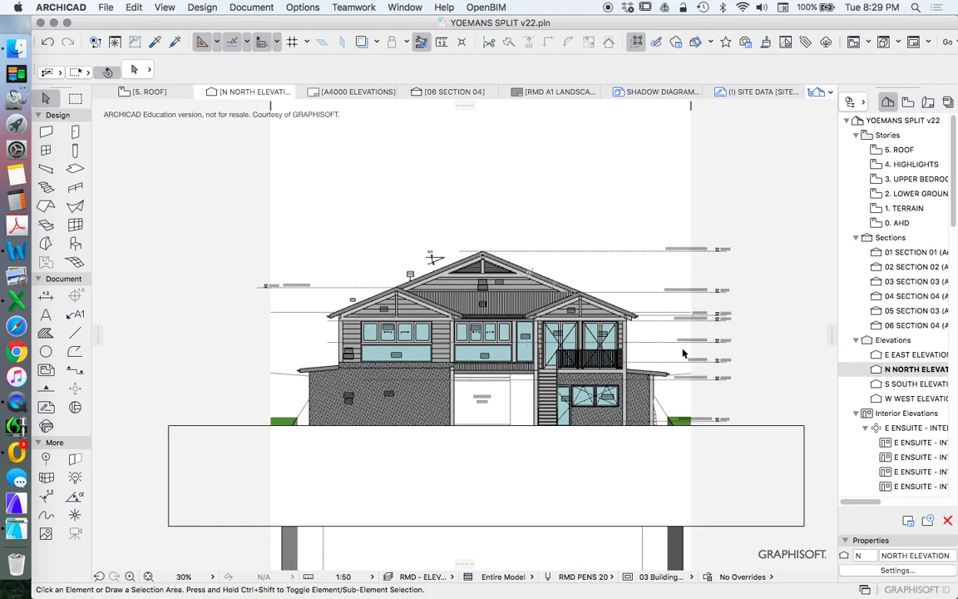
scroll(683, 355, "up", 3)
scroll(674, 366, "down", 3)
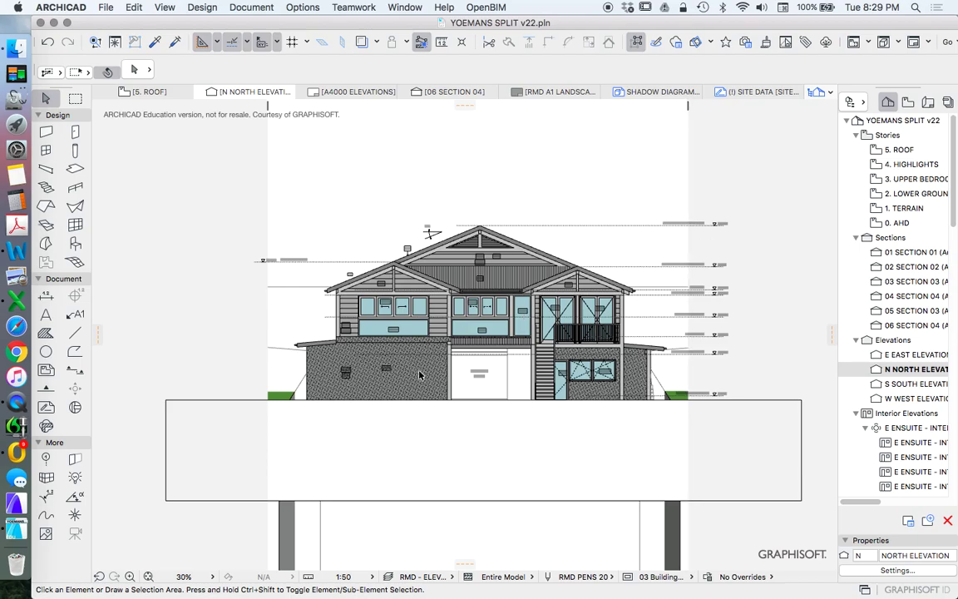
scroll(420, 376, "up", 4)
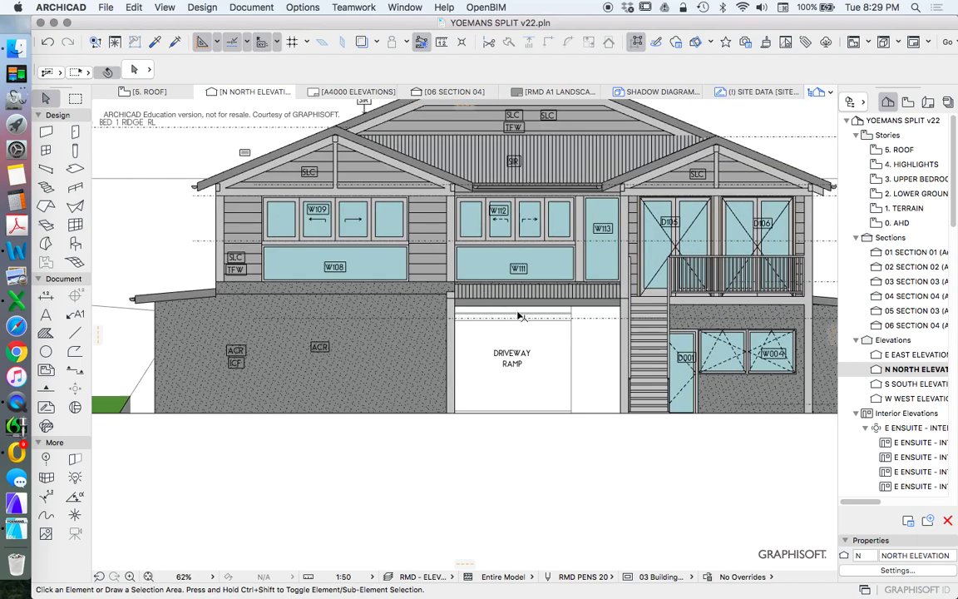
scroll(519, 317, "down", 5)
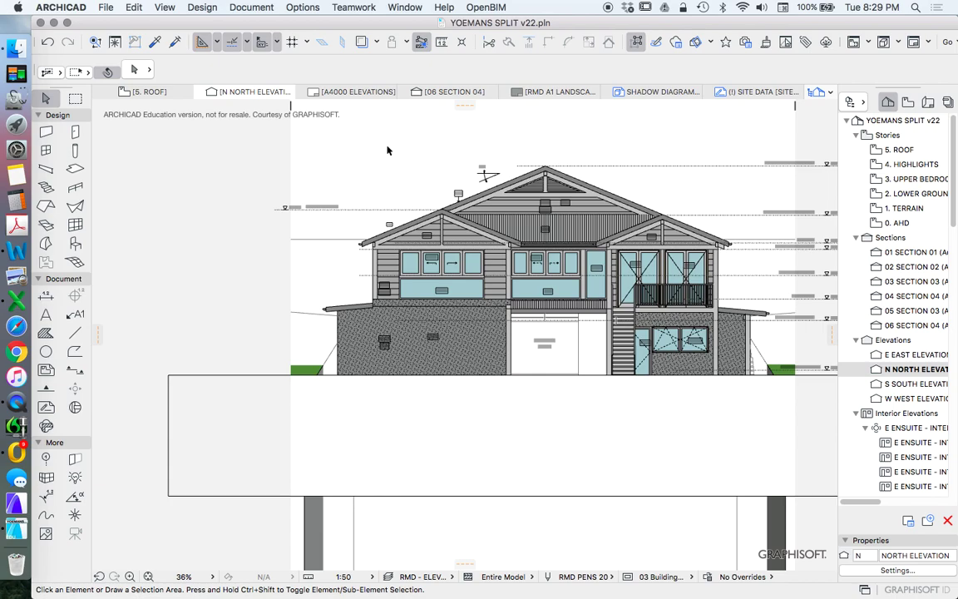
scroll(411, 396, "down", 2)
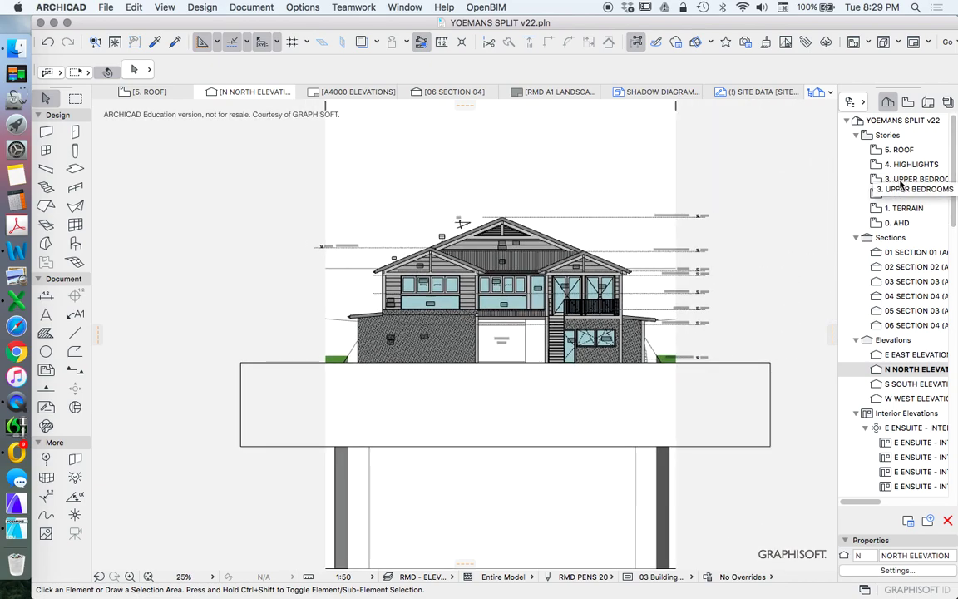
left_click(897, 179)
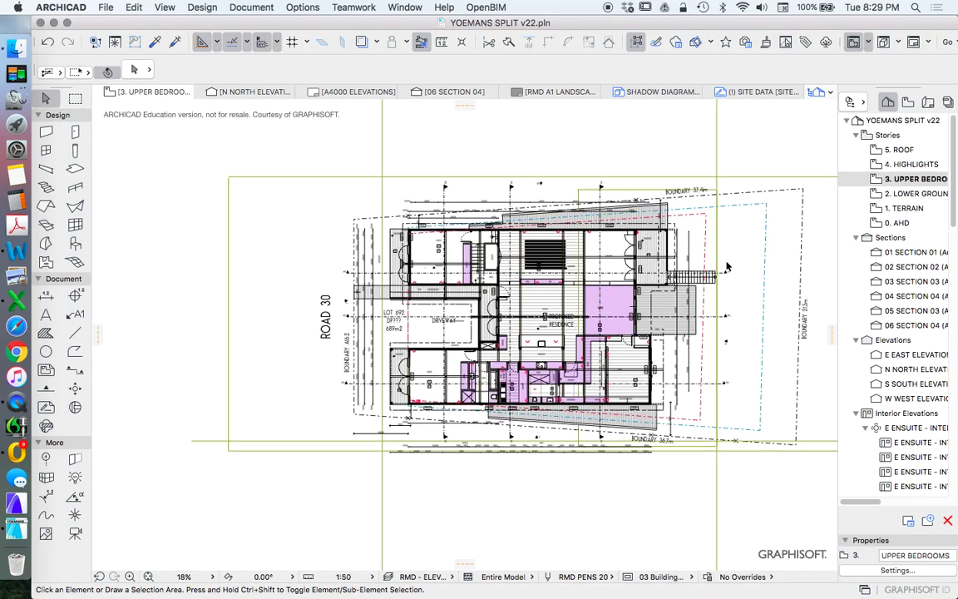
scroll(749, 302, "up", 5)
Select the NORTH ELEVATION marker and bring up its Elevation Selection Settings.
left_click(697, 304)
scroll(746, 304, "down", 3)
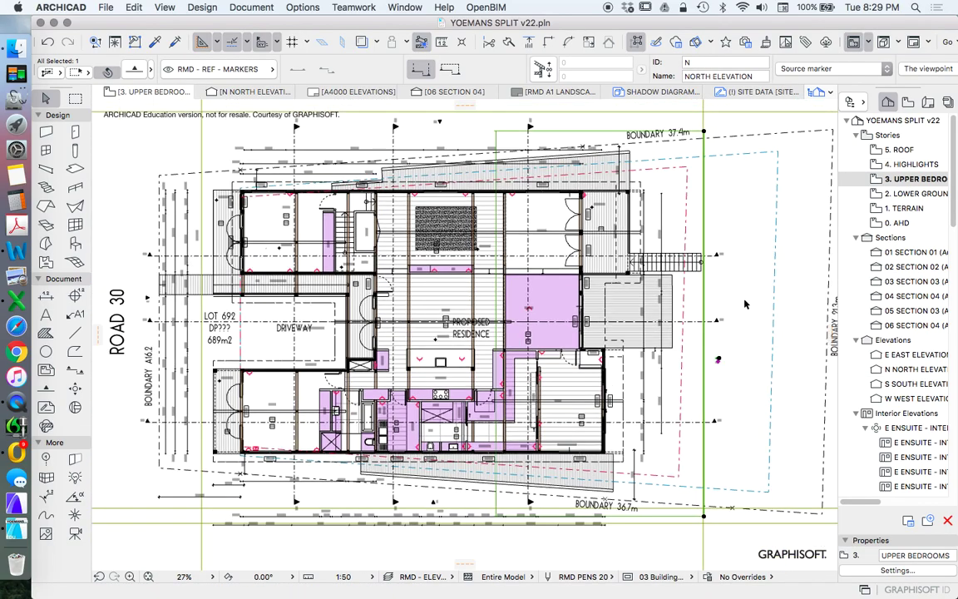
scroll(745, 305, "down", 1)
left_click(133, 68)
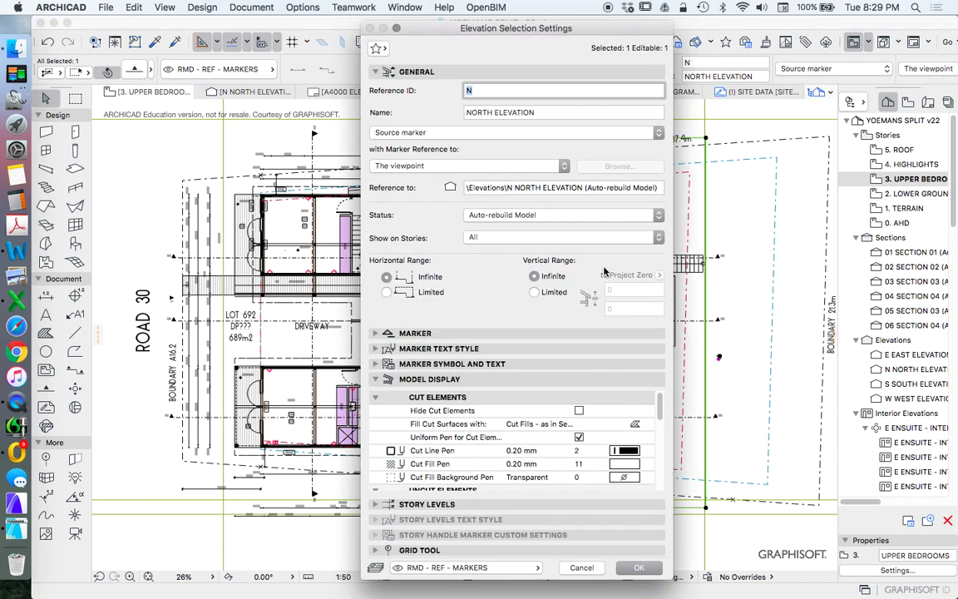
scroll(592, 451, "down", 10)
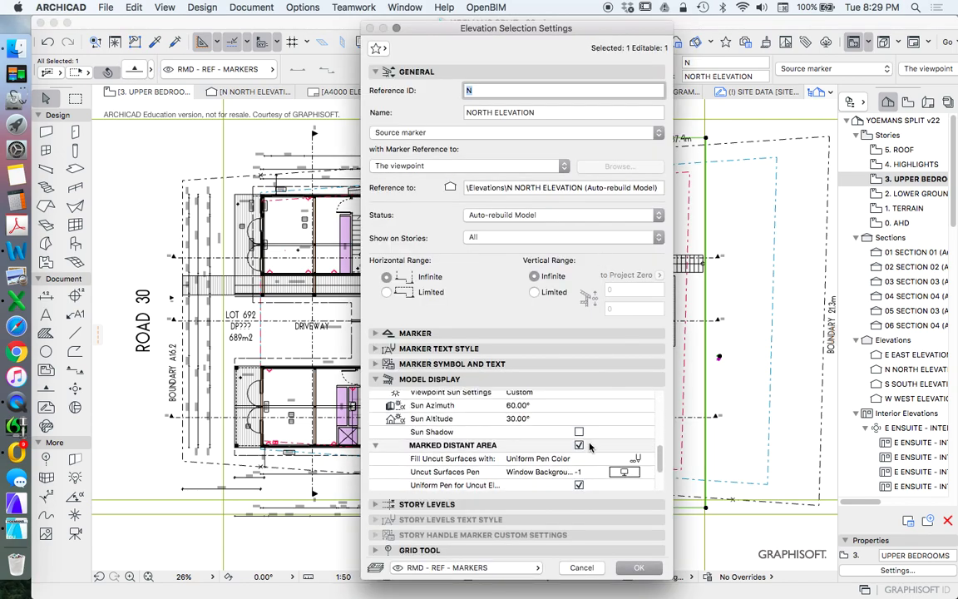
scroll(567, 446, "down", 3)
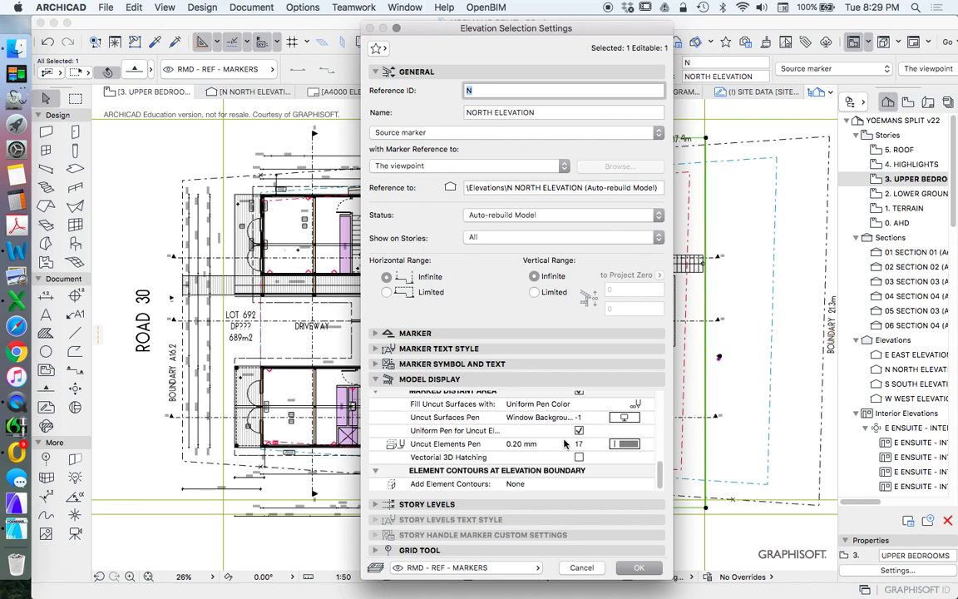
scroll(566, 402, "up", 12)
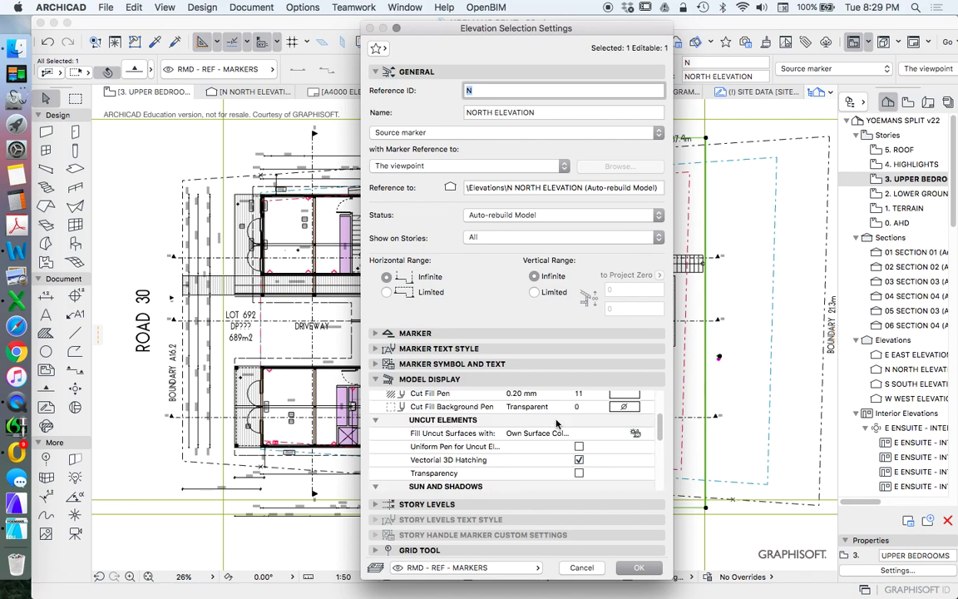
scroll(491, 416, "down", 3)
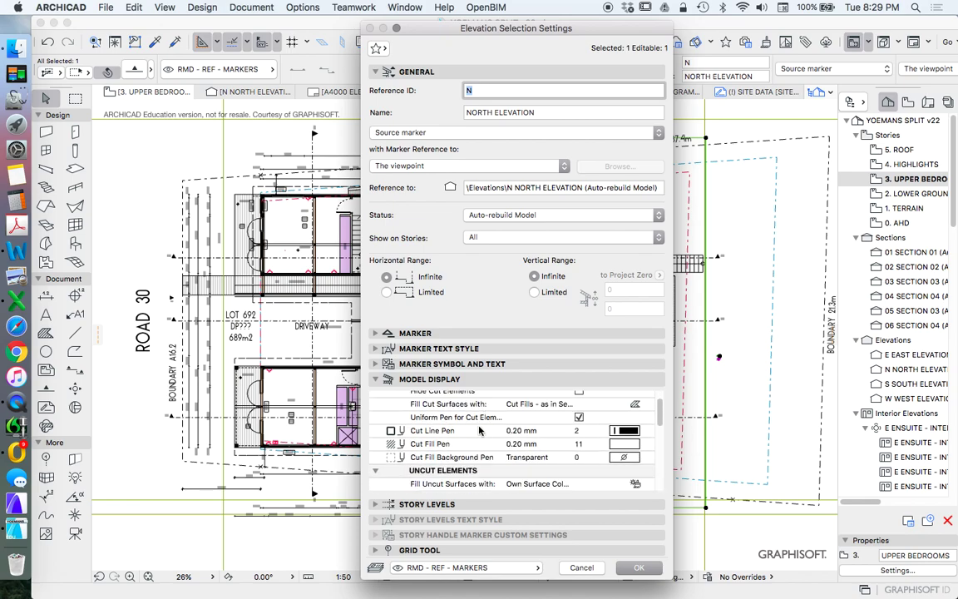
scroll(549, 445, "up", 3)
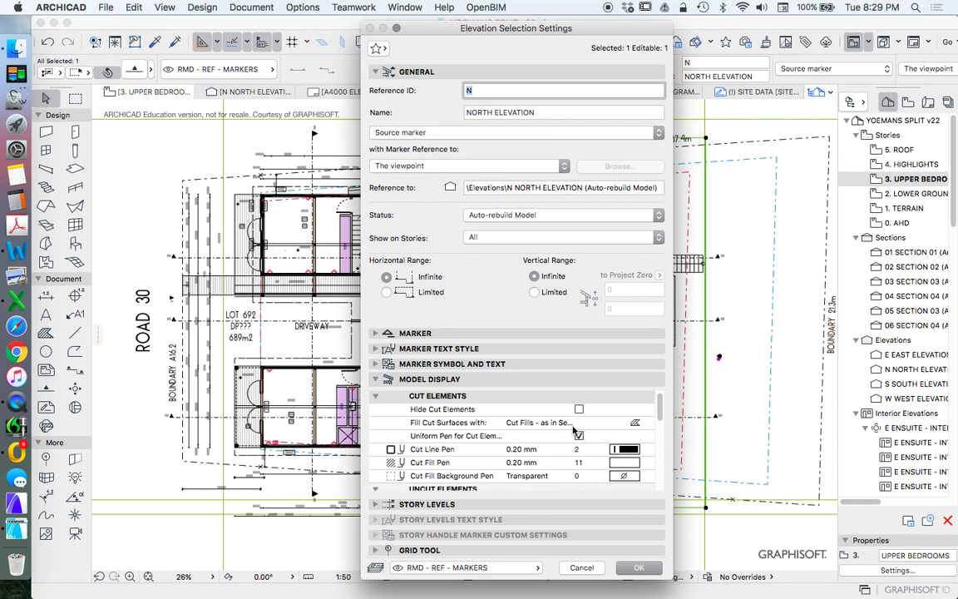
scroll(582, 425, "down", 4)
scroll(604, 414, "down", 6)
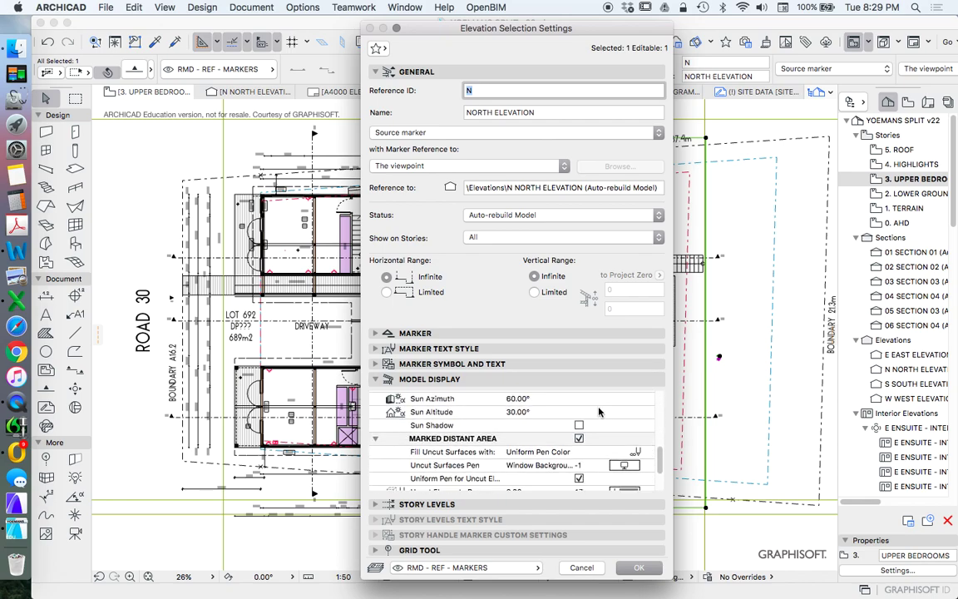
Set Fill Uncut Surfaces to Own Surface Colors with Uniform Pen kept on, and apply.
left_click(594, 435)
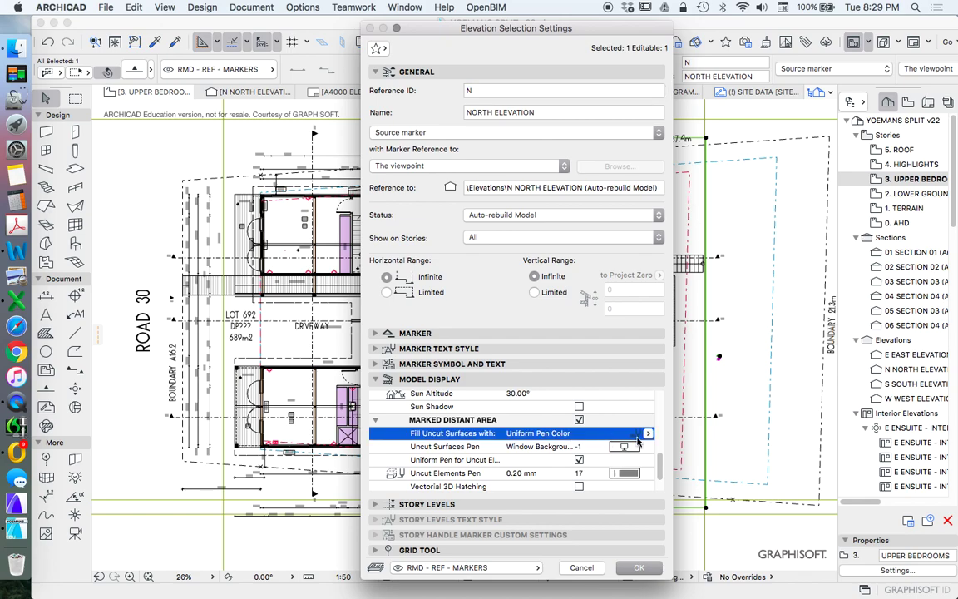
left_click(649, 434)
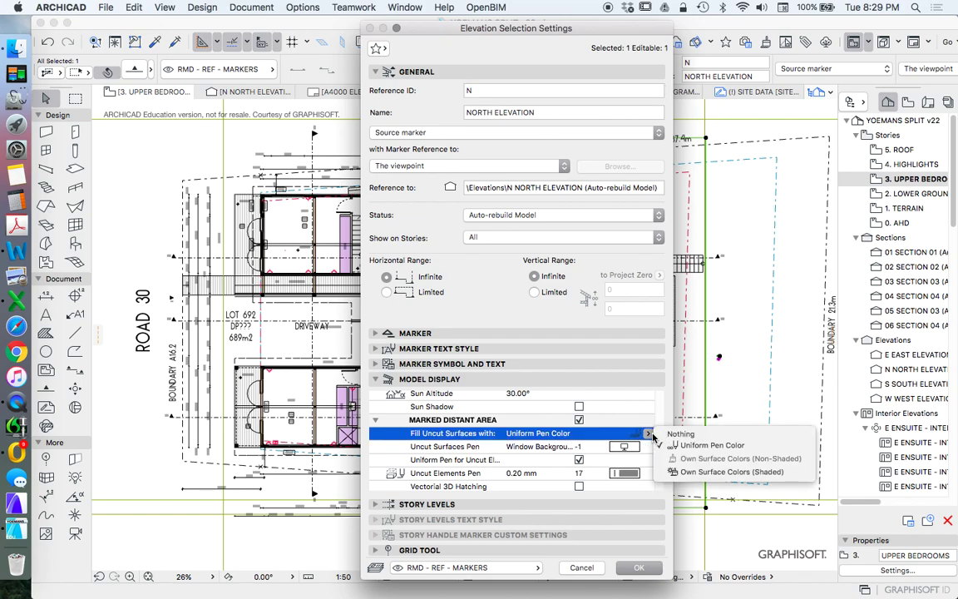
left_click(699, 473)
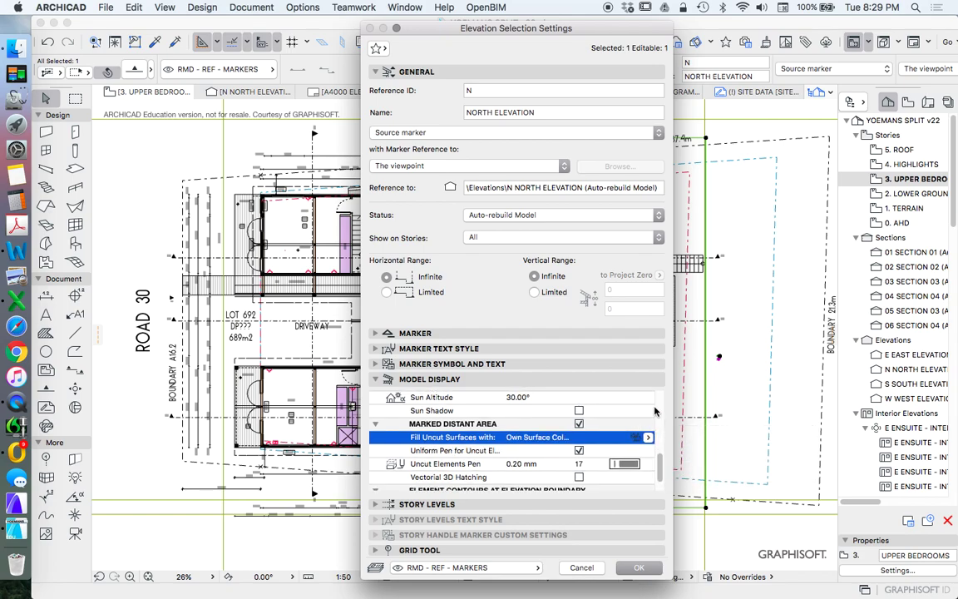
scroll(653, 411, "down", 1)
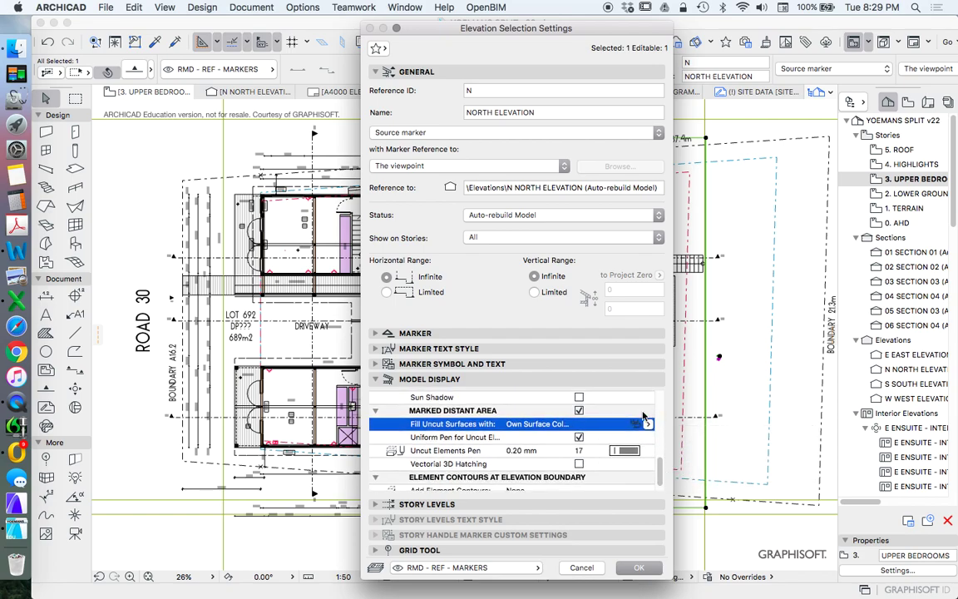
scroll(646, 431, "down", 1)
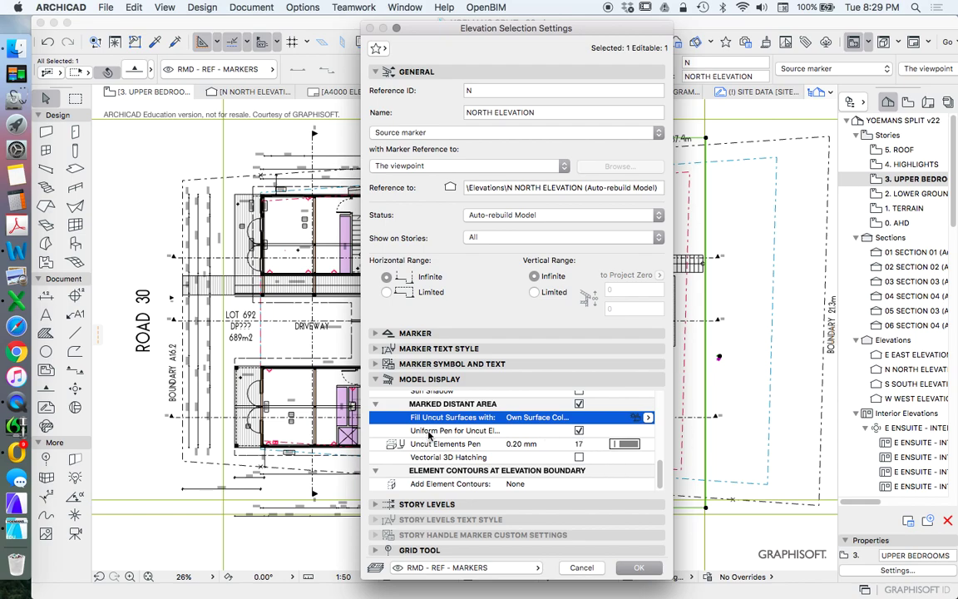
left_click(580, 431)
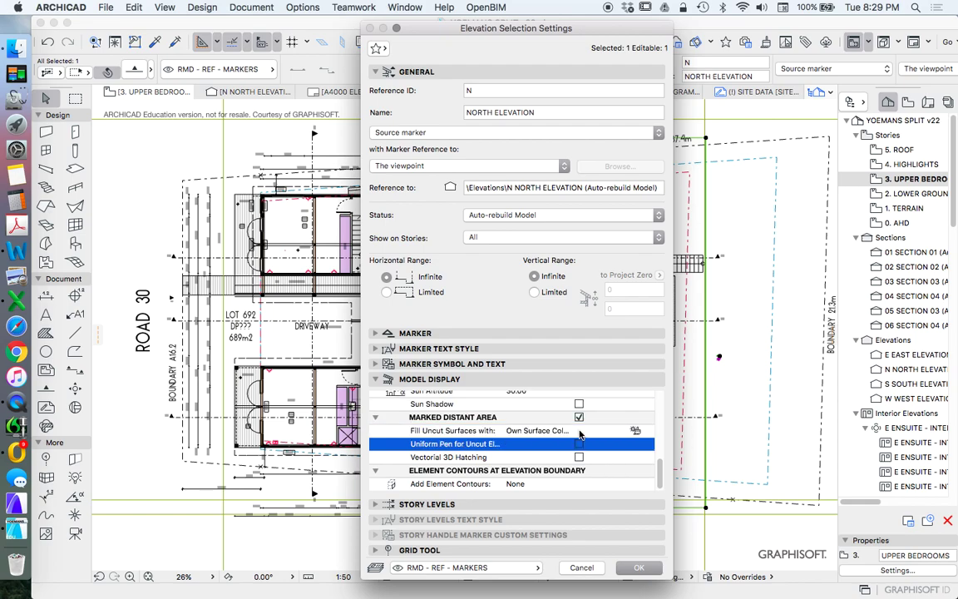
left_click(579, 445)
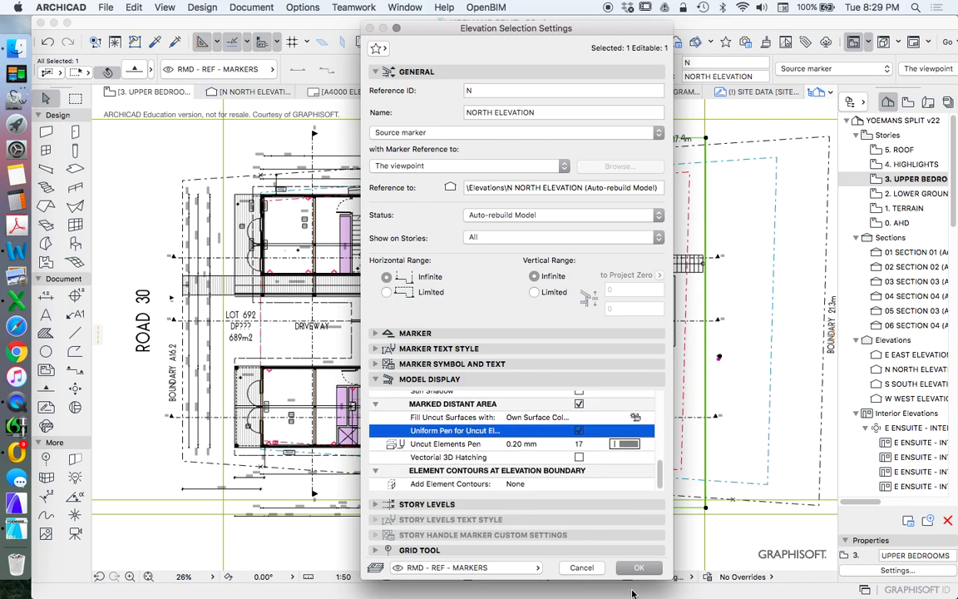
left_click(637, 568)
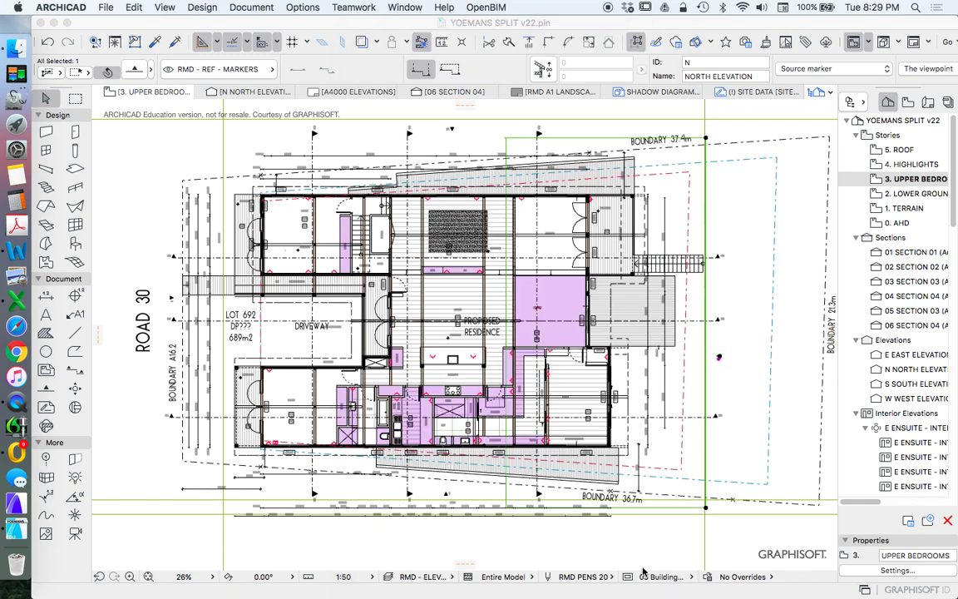
Open the North Elevation from its marker and inspect the green terrain and blue glazing colours.
right_click(801, 173)
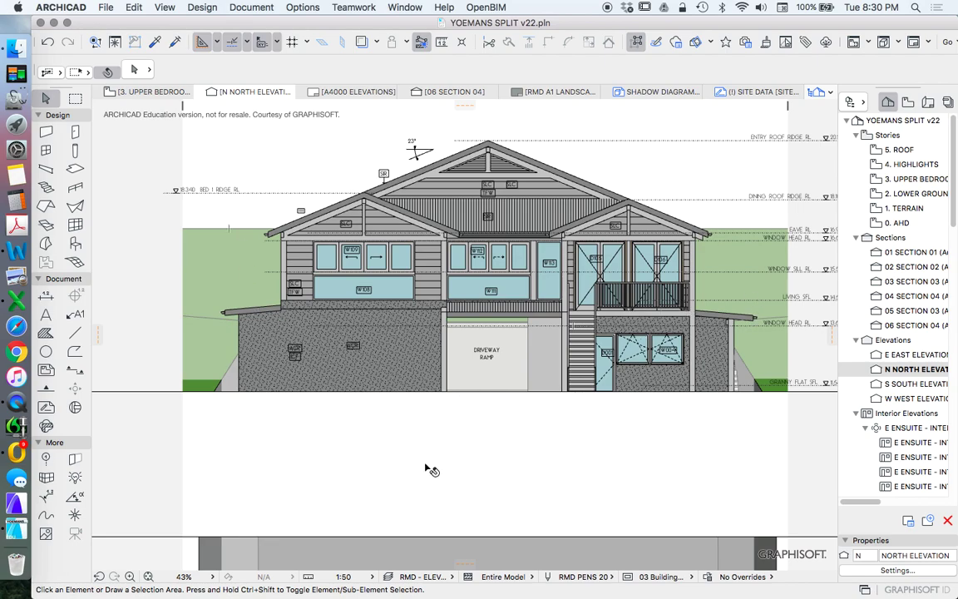
scroll(532, 408, "down", 3)
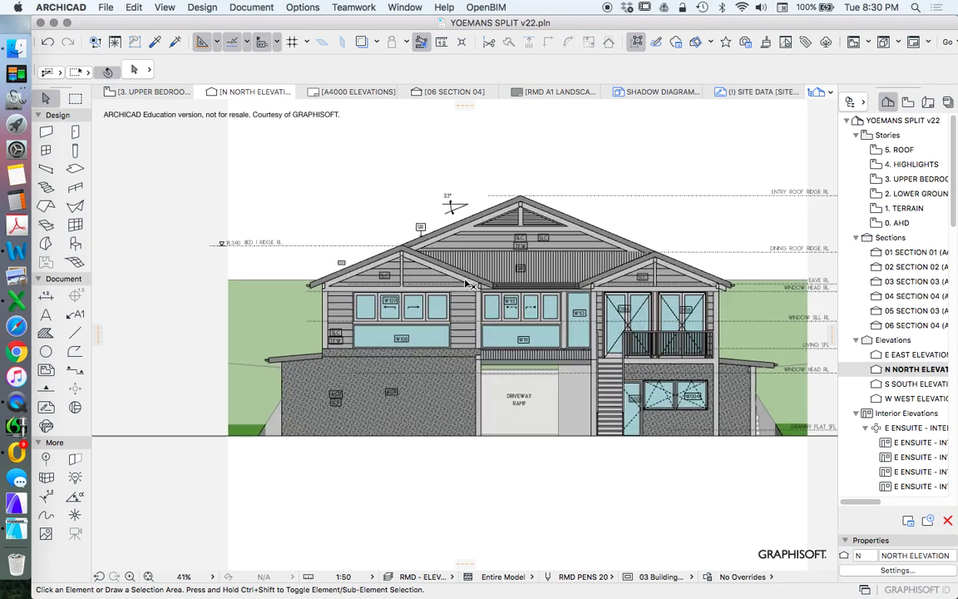
scroll(484, 265, "up", 3)
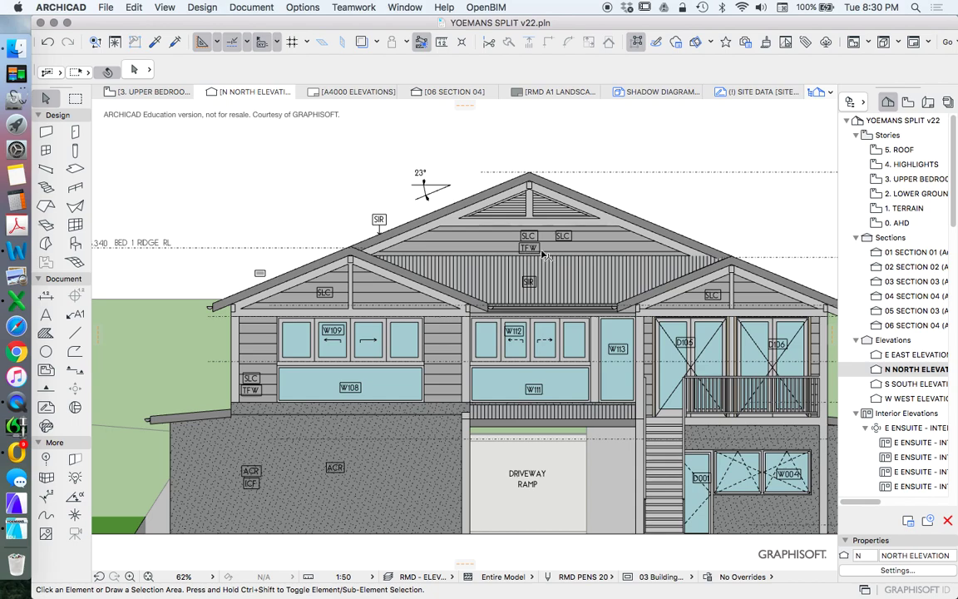
scroll(620, 272, "down", 3)
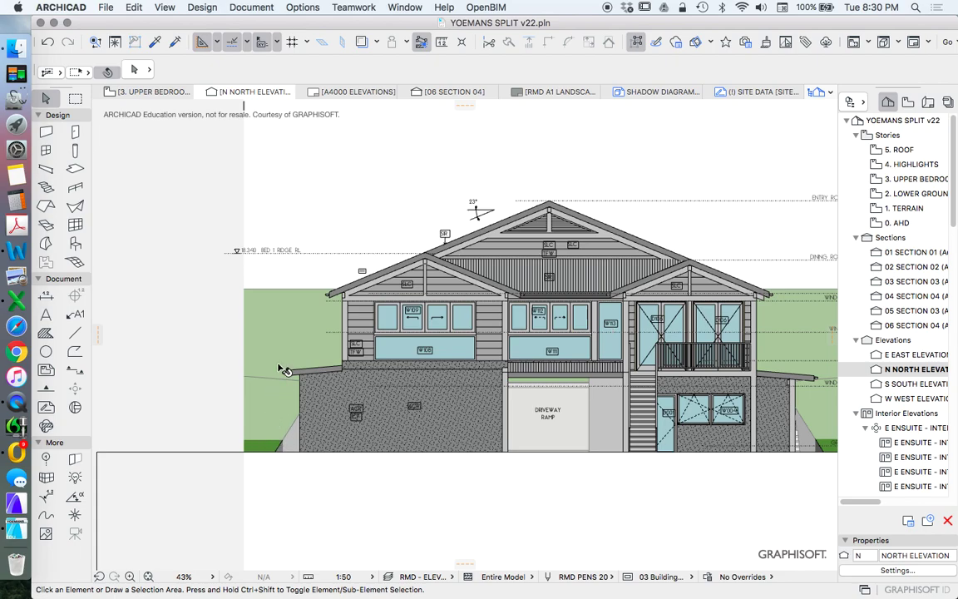
scroll(501, 367, "up", 4)
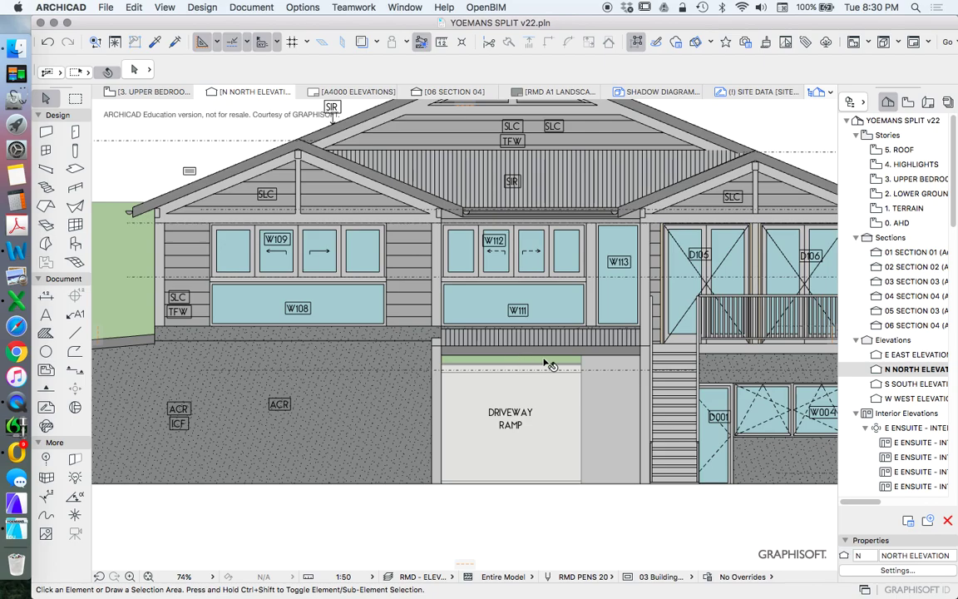
scroll(511, 352, "down", 2)
scroll(511, 352, "down", 3)
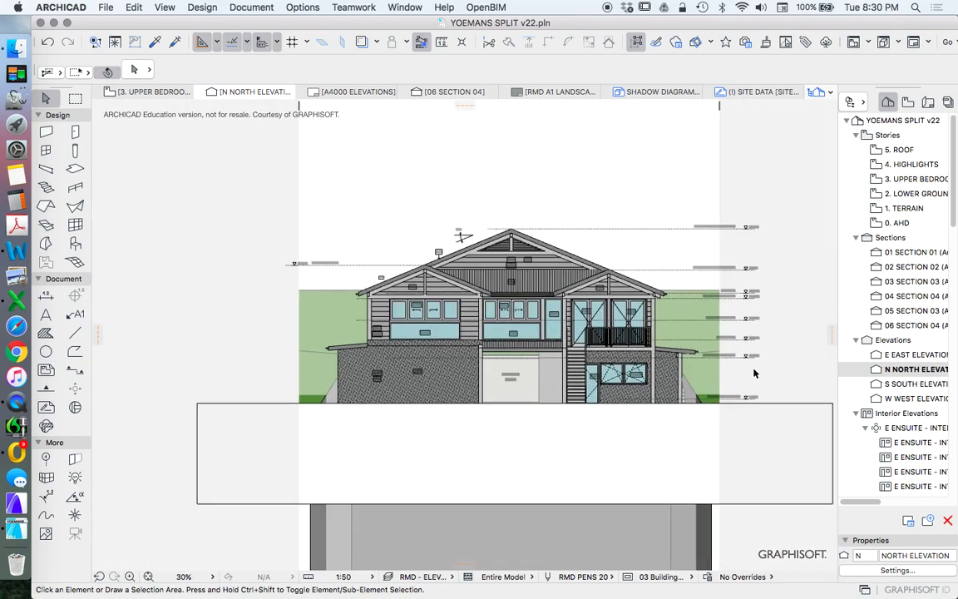
scroll(732, 370, "up", 2)
scroll(720, 325, "up", 1)
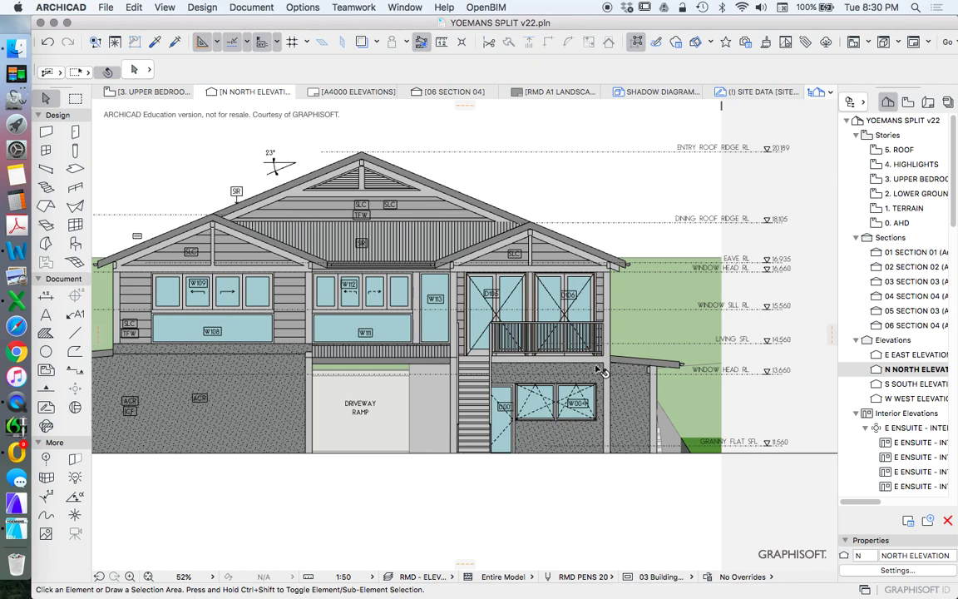
scroll(615, 296, "down", 1)
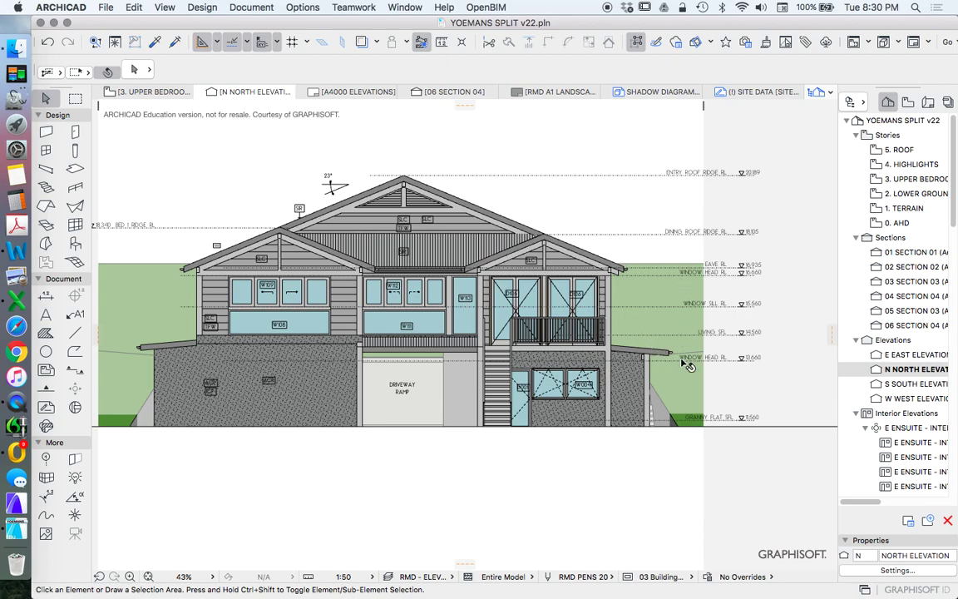
scroll(622, 428, "up", 1)
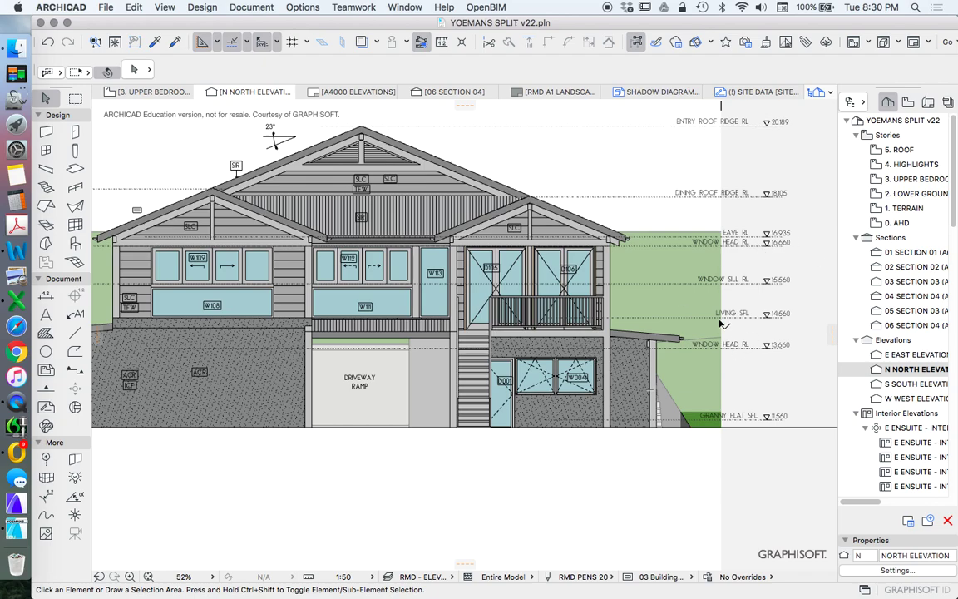
scroll(665, 286, "down", 1)
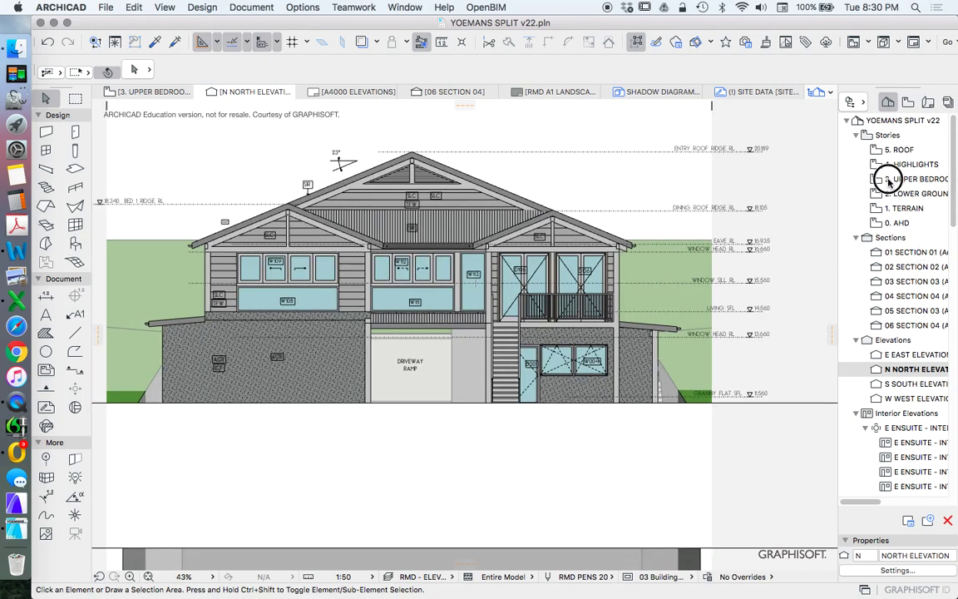
Draw a line from the right gable peak to the left gable peak, then return to 3. UPPER BEDROOMS.
double_click(888, 181)
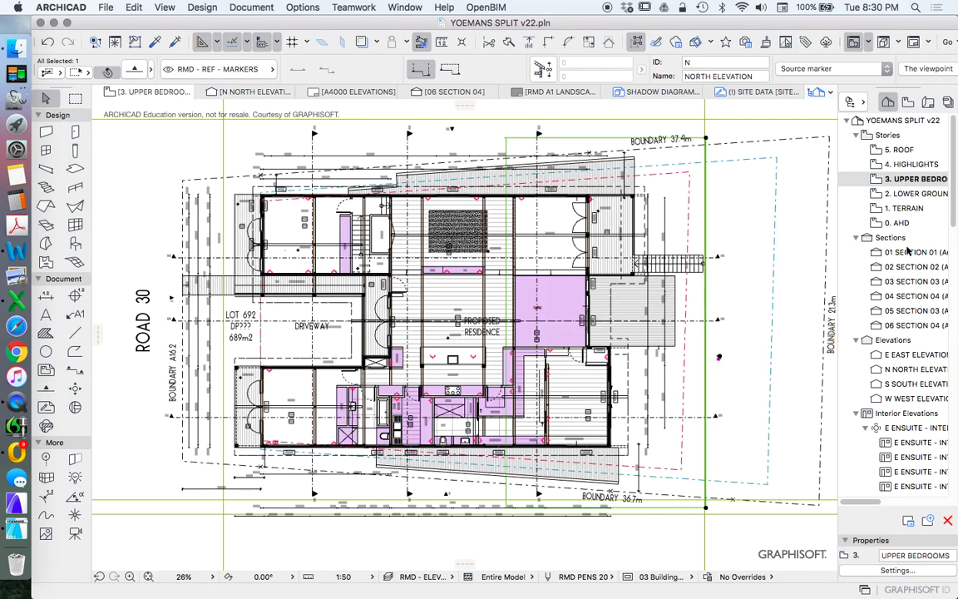
double_click(898, 371)
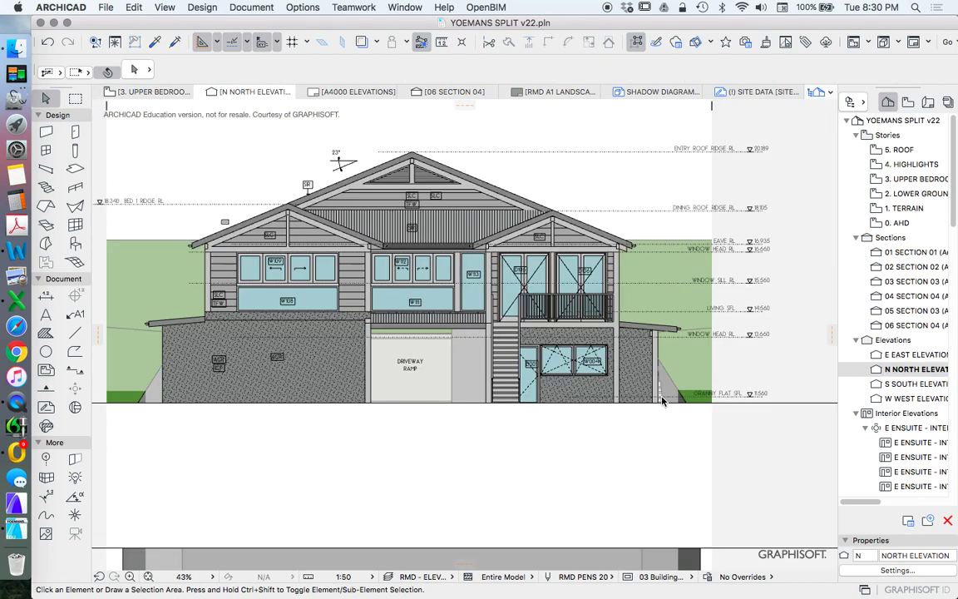
left_click(75, 333)
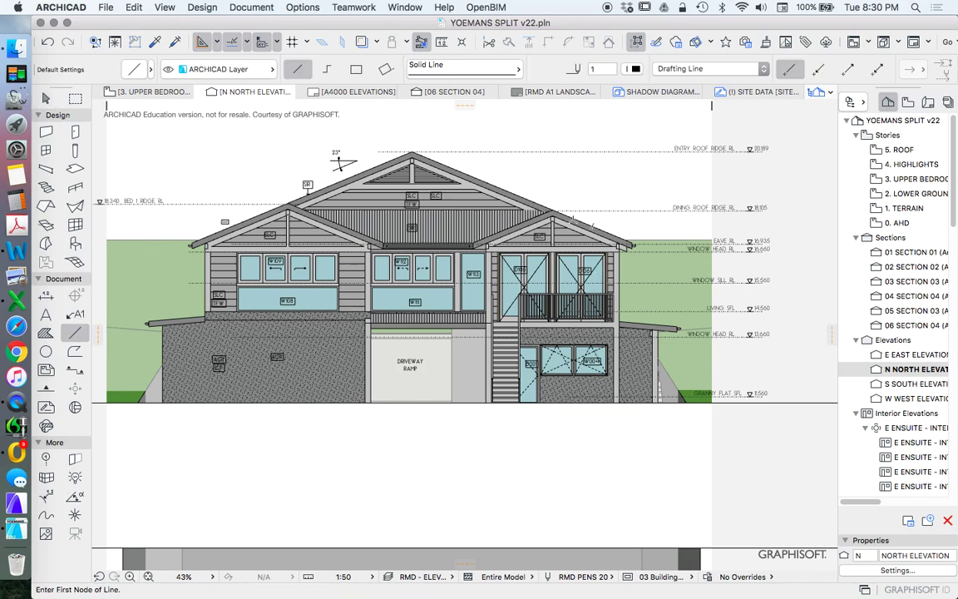
scroll(556, 209, "up", 3)
left_click(553, 205)
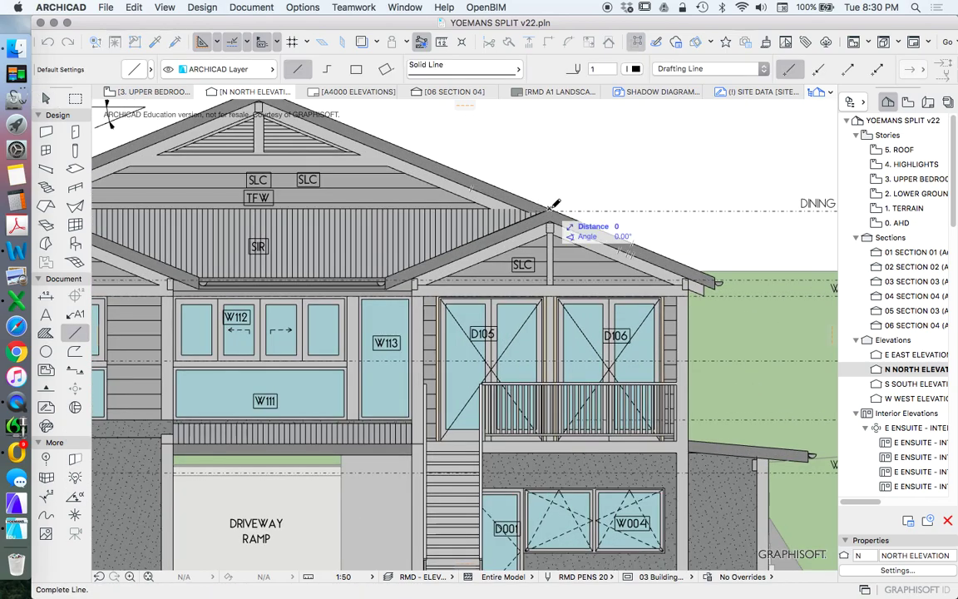
scroll(553, 204, "down", 3)
scroll(338, 191, "up", 2)
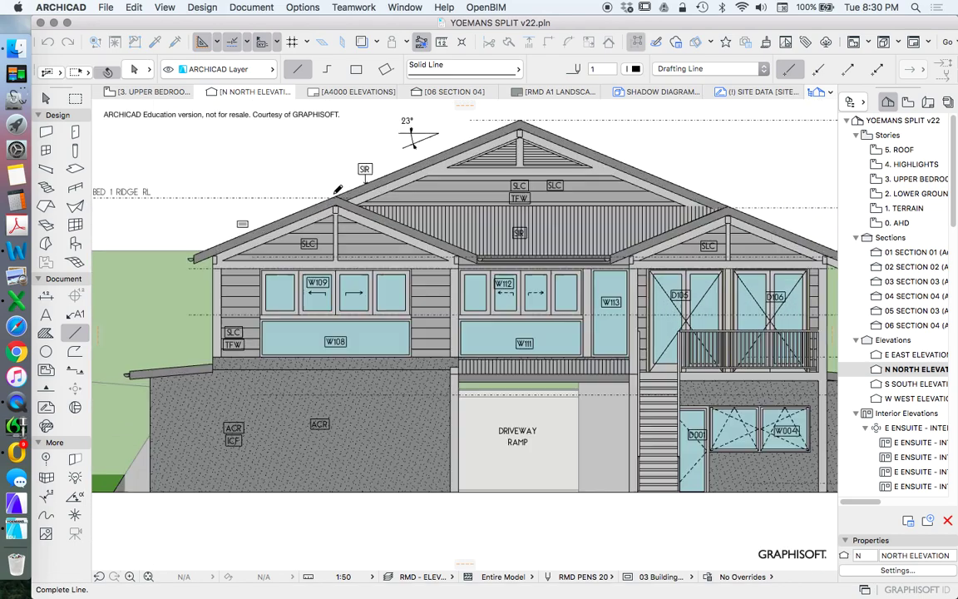
scroll(337, 191, "up", 2)
left_click(340, 202)
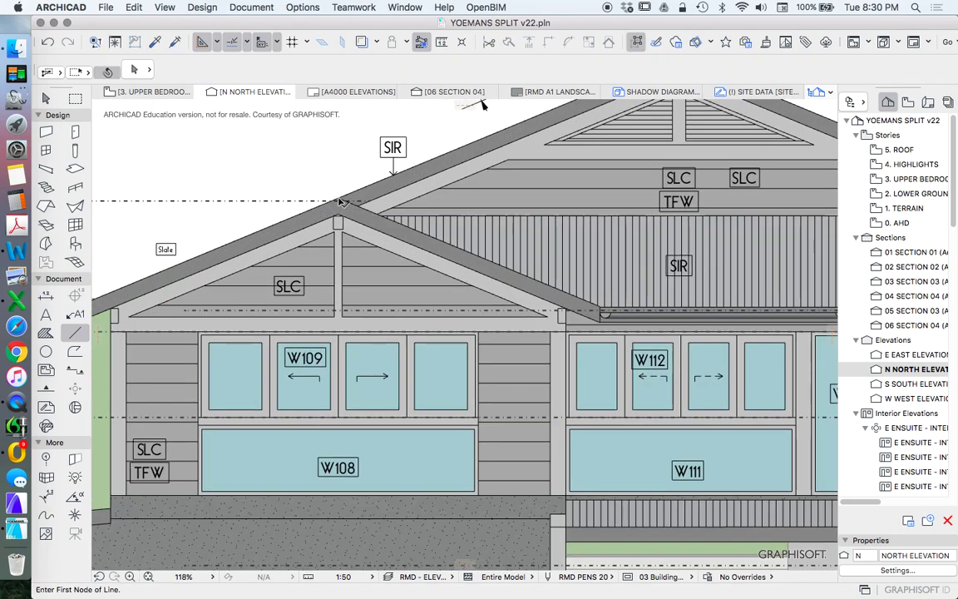
scroll(339, 202, "down", 3)
key("Escape")
double_click(912, 179)
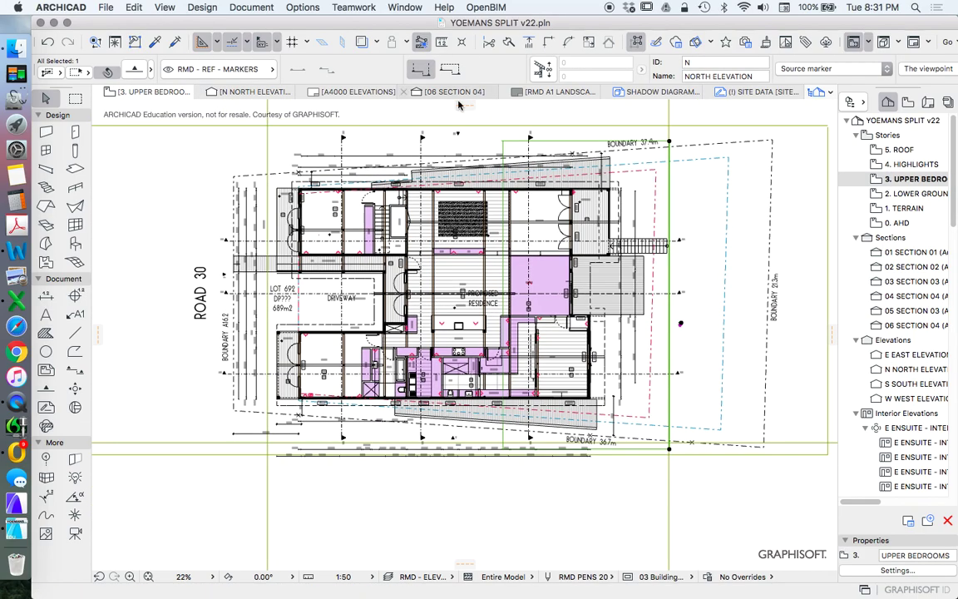
Open the West Elevation from its marker with current view settings.
scroll(458, 134, "down", 5)
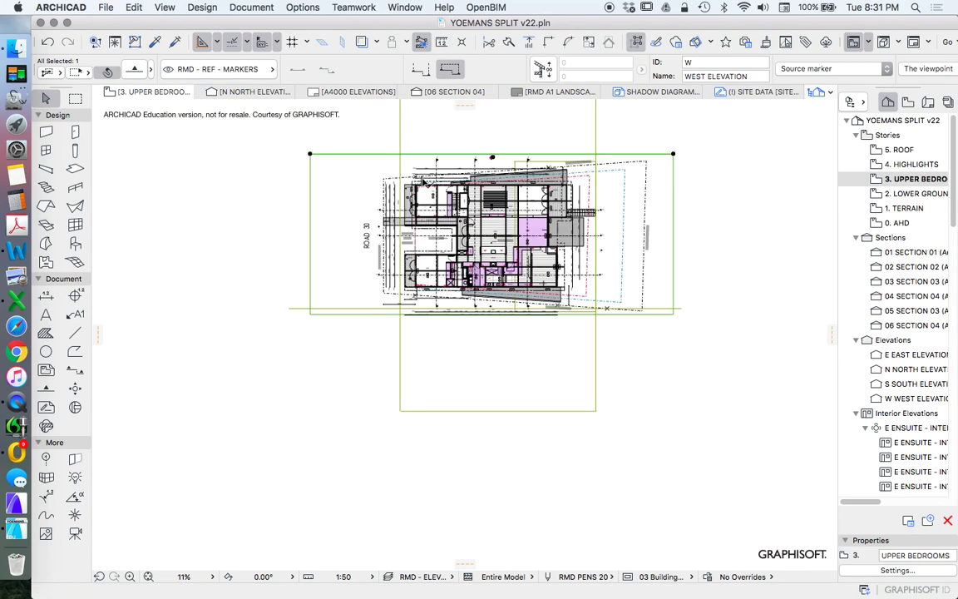
right_click(246, 125)
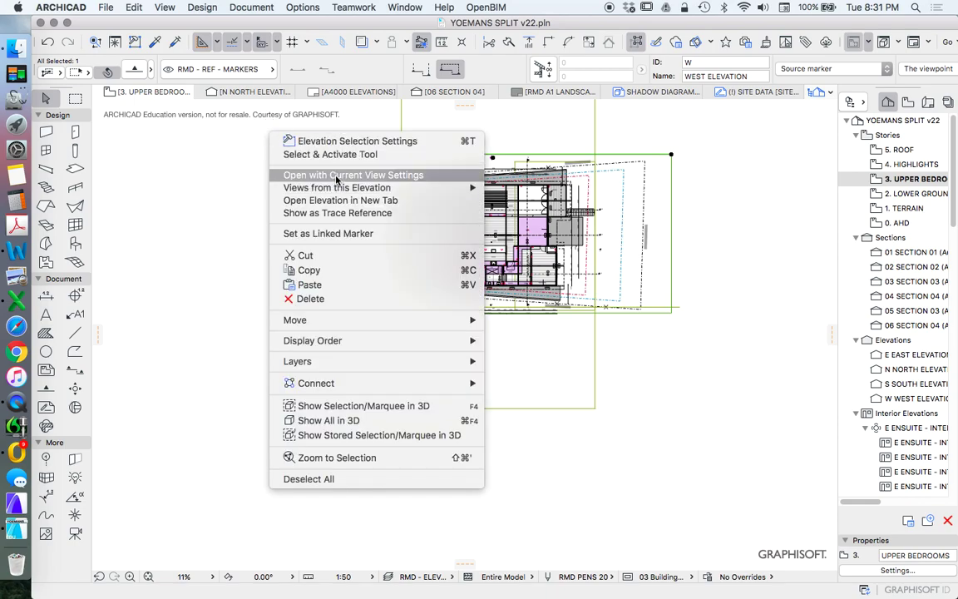
left_click(195, 160)
scroll(270, 220, "up", 5)
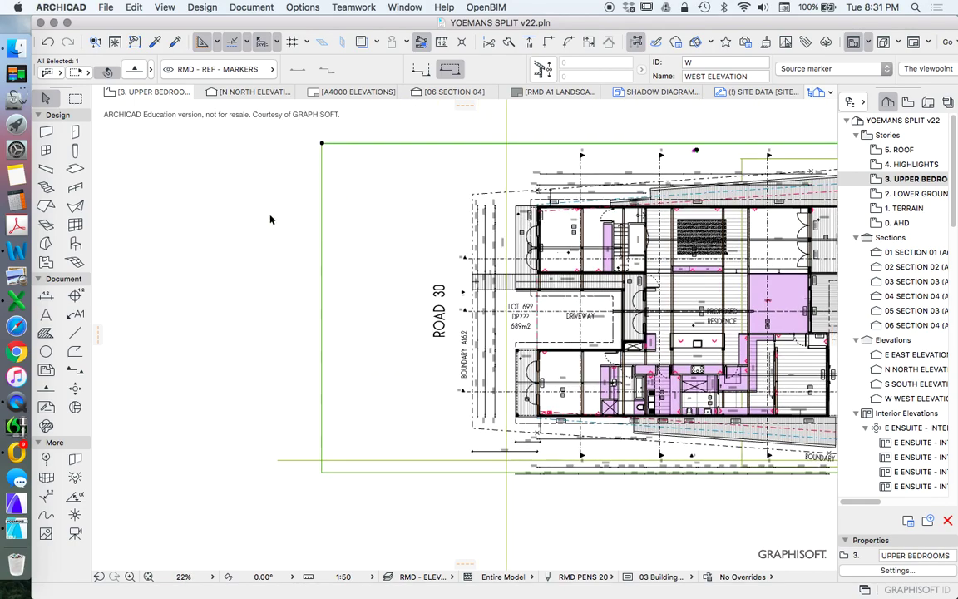
right_click(169, 170)
left_click(252, 230)
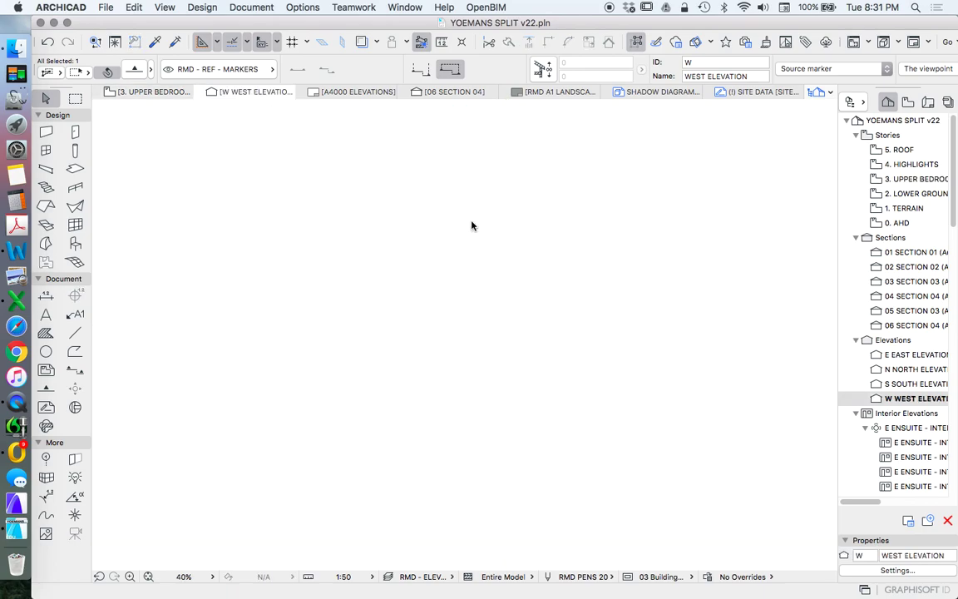
scroll(363, 315, "up", 5)
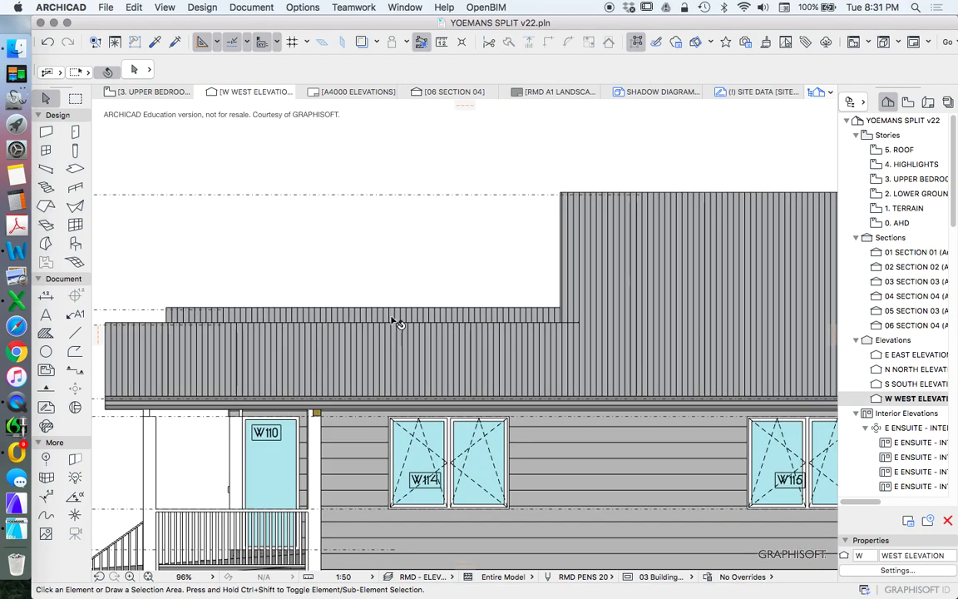
scroll(397, 323, "down", 5)
Select the lower roof and upper roof strip in the West Elevation, then deselect.
left_click(341, 313)
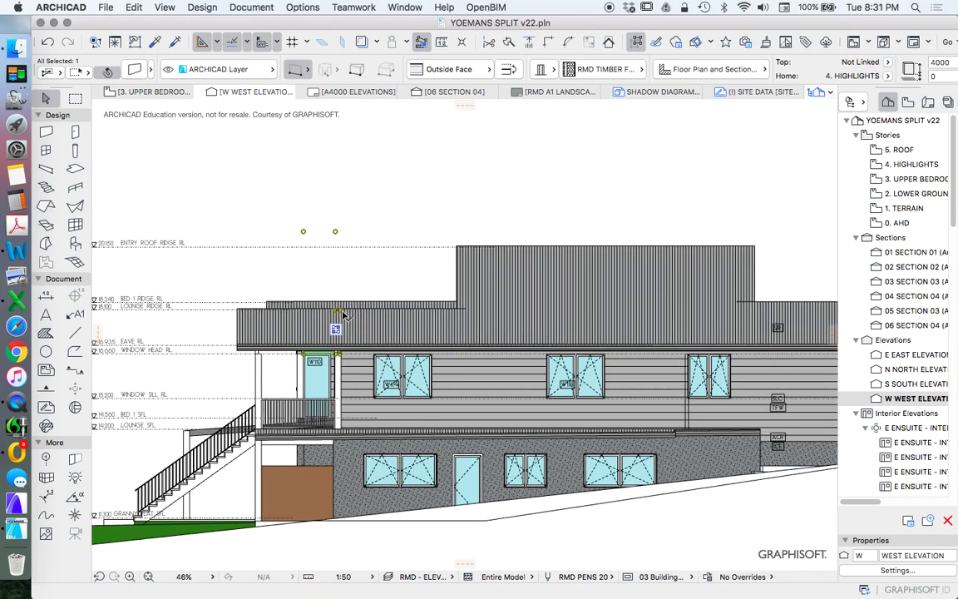
left_click(248, 317)
scroll(248, 317, "up", 5)
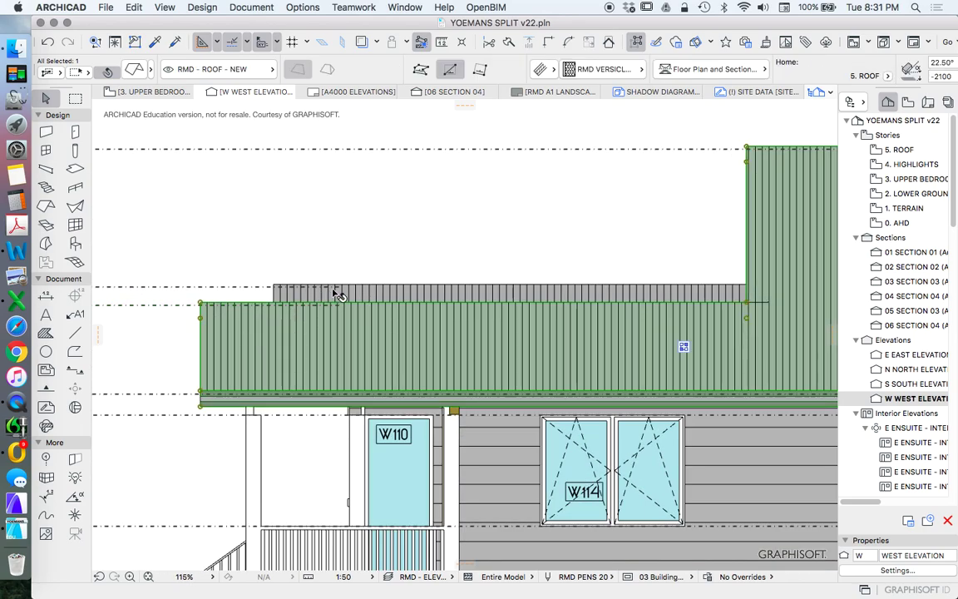
left_click(384, 293)
scroll(398, 291, "down", 3)
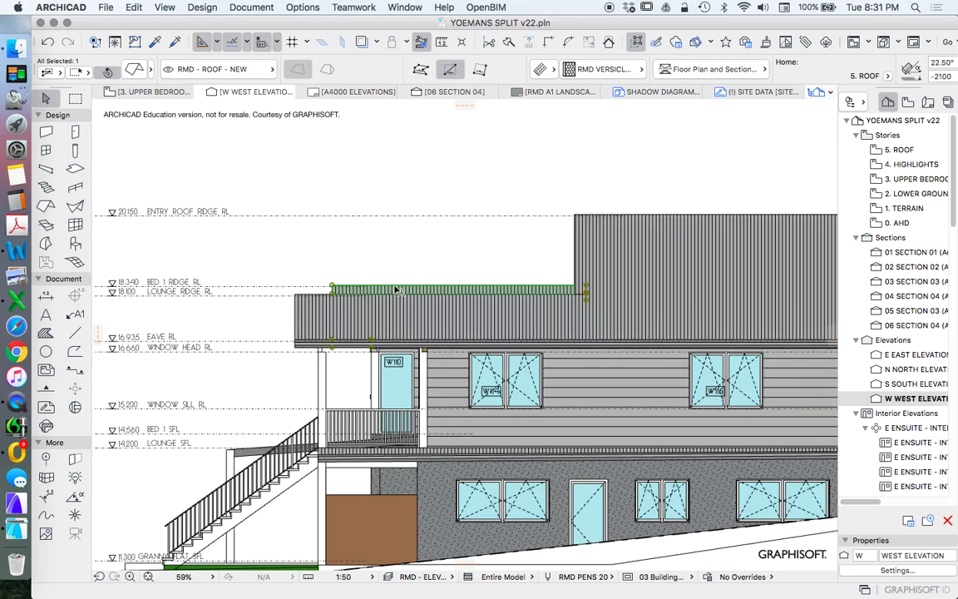
scroll(397, 290, "down", 1)
scroll(373, 265, "down", 2)
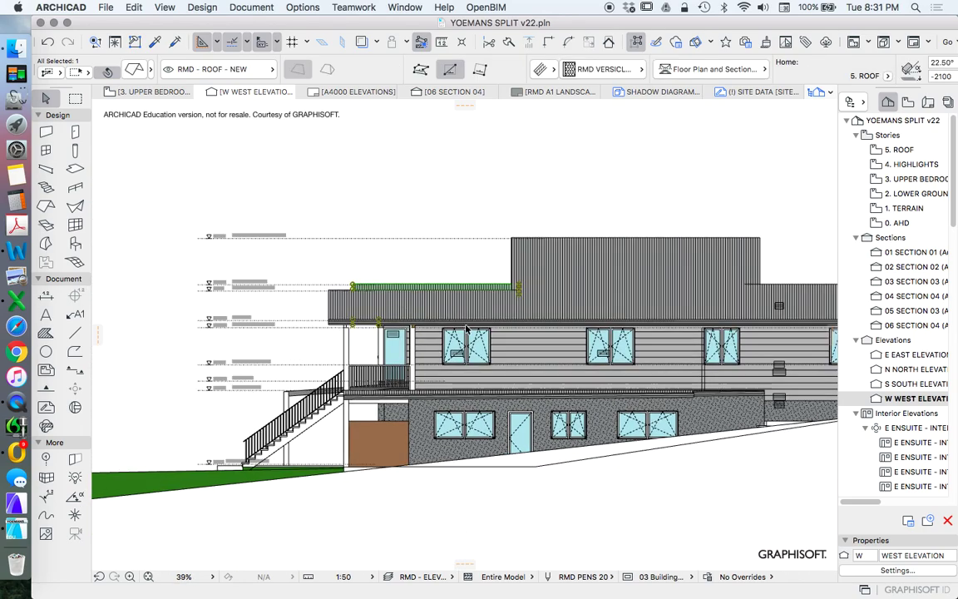
left_click(372, 261)
scroll(366, 345, "down", 3)
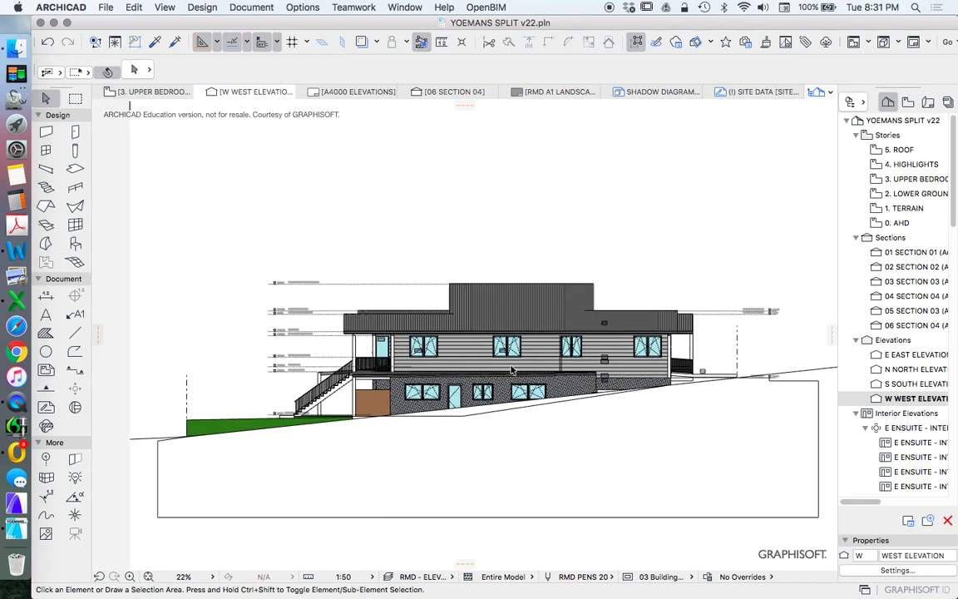
Back on 3. UPPER BEDROOMS, bring up the West Elevation marker's settings with Cmd+T.
double_click(906, 178)
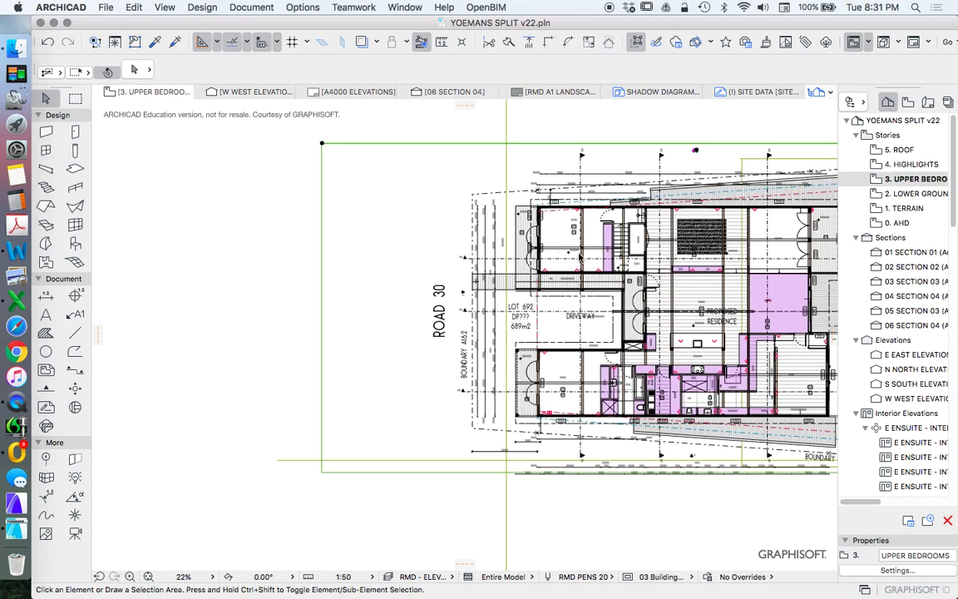
scroll(360, 241, "right", 3)
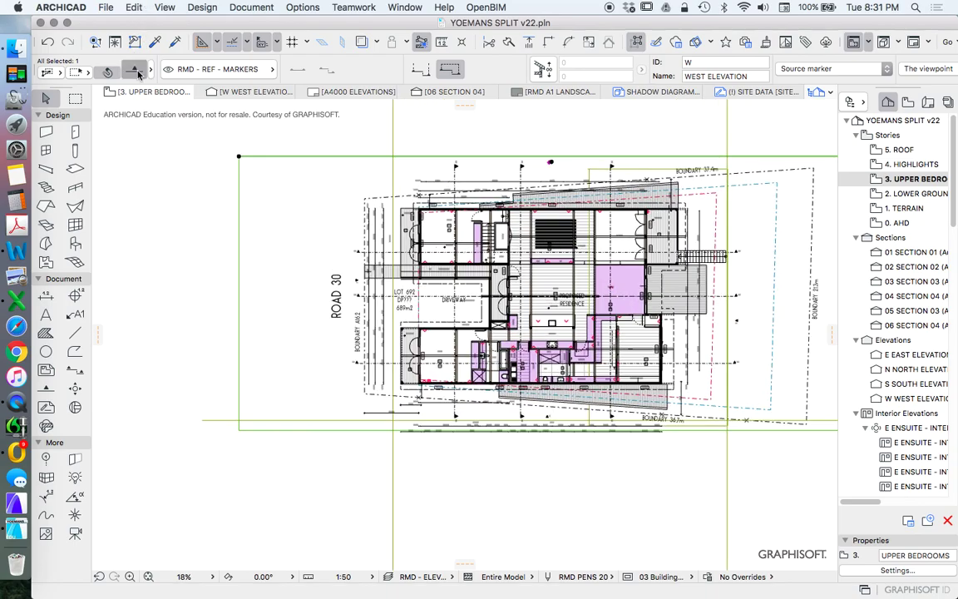
key("super+t")
scroll(574, 412, "down", 5)
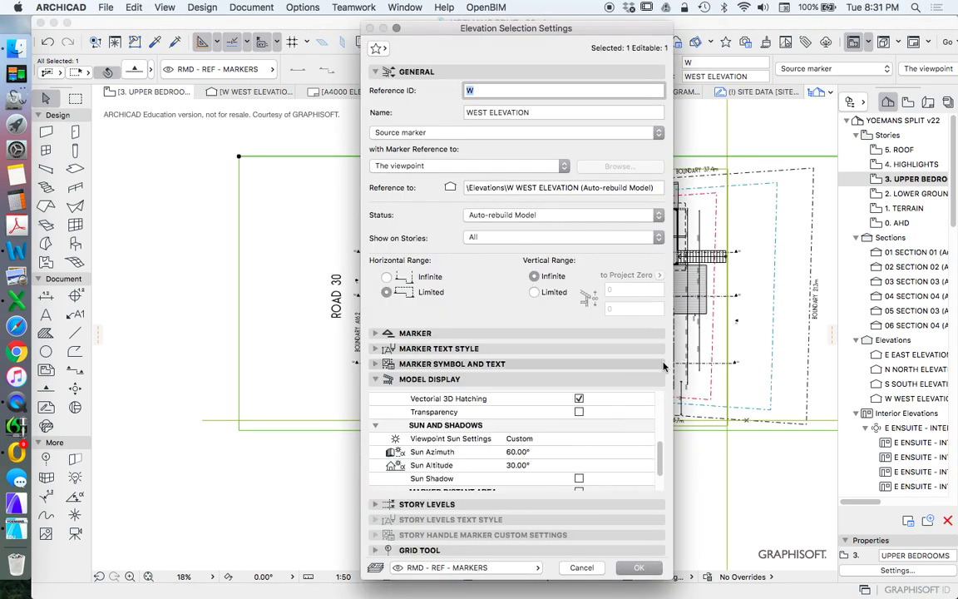
Copy the North Elevation marker's settings onto the West marker with Eyedropper and Syringe.
key("Escape")
key("Escape")
scroll(744, 314, "down", 3)
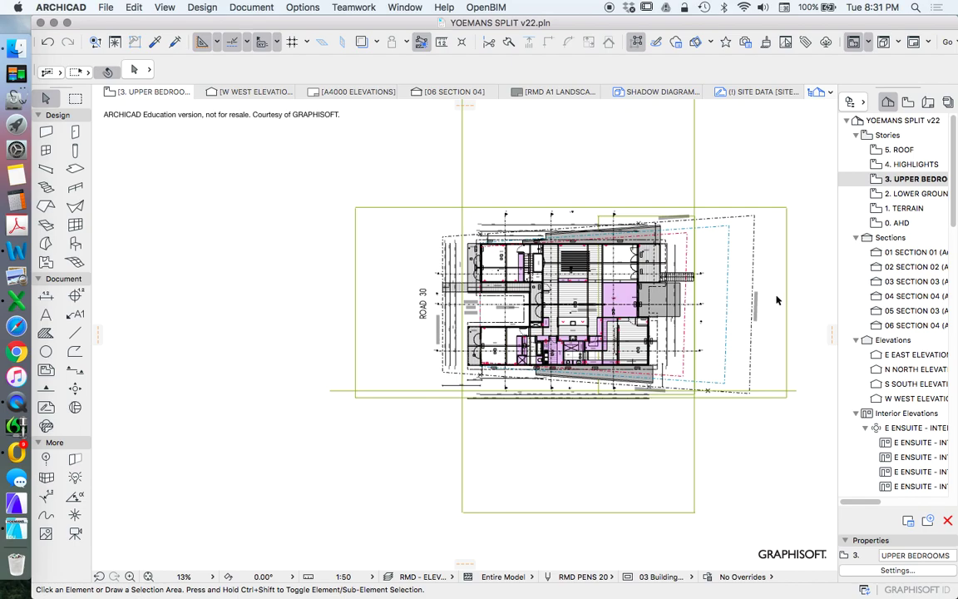
scroll(759, 307, "up", 3)
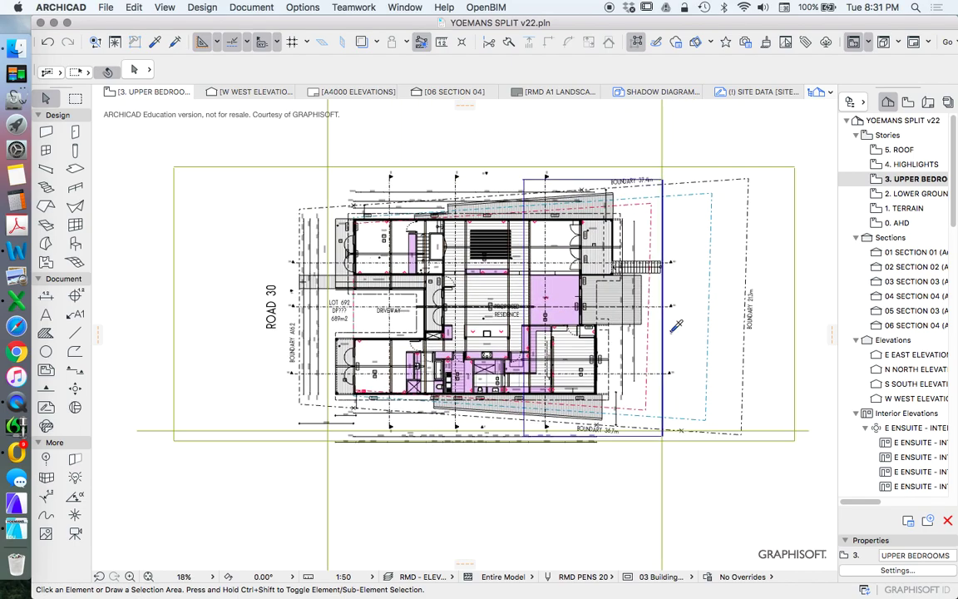
left_click(672, 329, "alt")
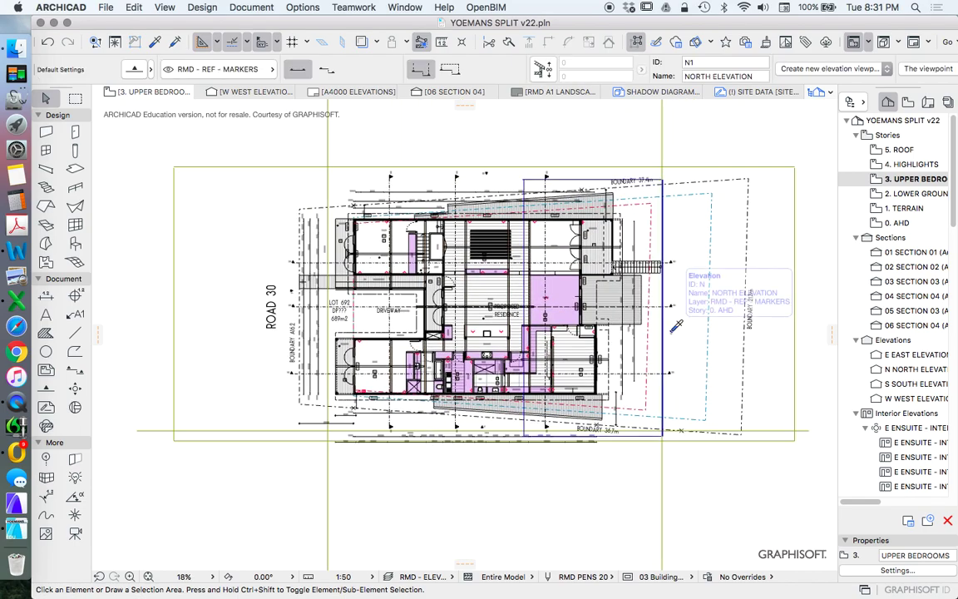
left_click(176, 163, "shift")
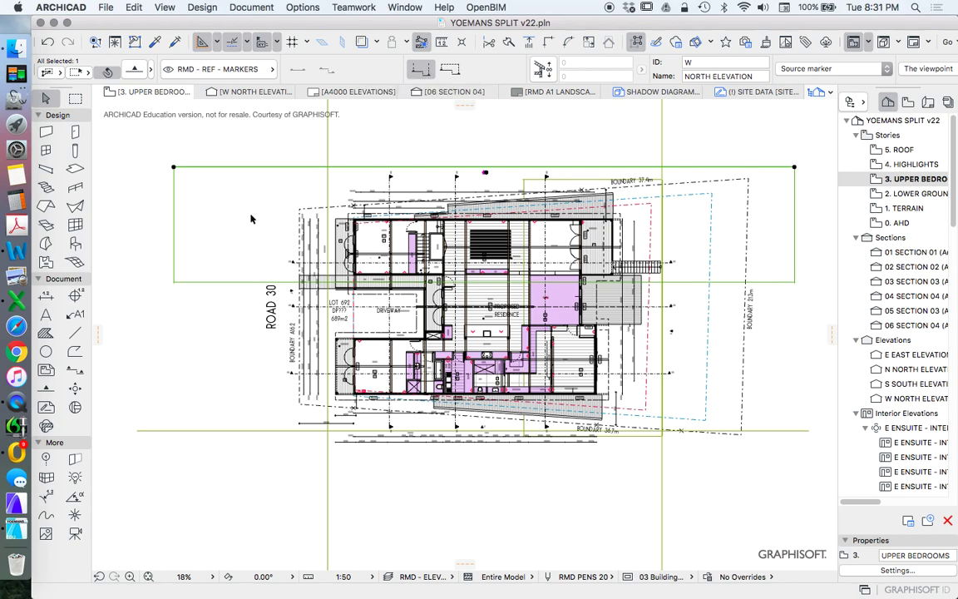
From the 5. ROOF plan, open the West Elevation with current view settings.
double_click(903, 150)
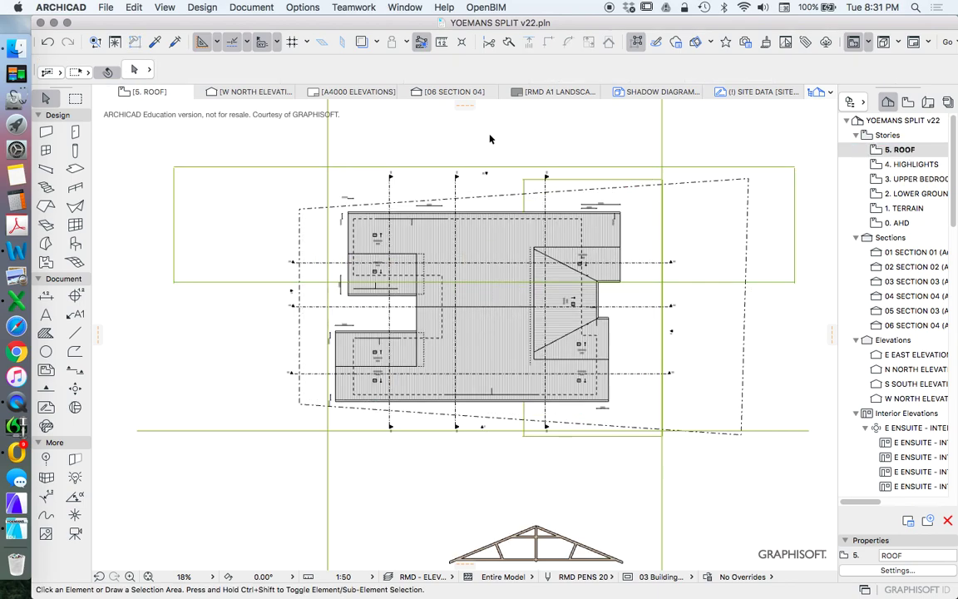
right_click(511, 131)
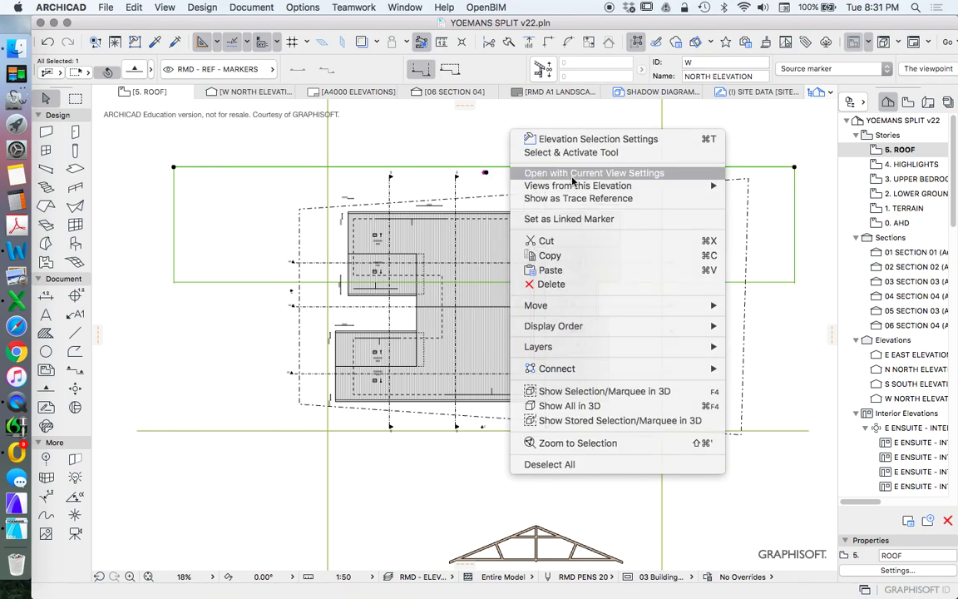
left_click(572, 173)
Zoom in and out to review the W NORTH ELEVATION, then select the 3. UPPER BEDROOMS story.
scroll(564, 297, "up", 5)
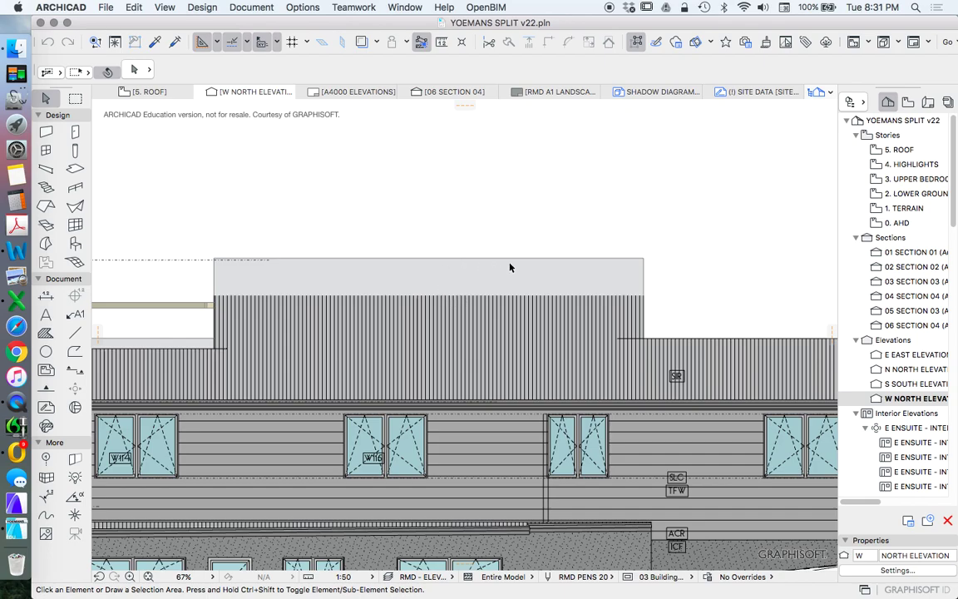
scroll(516, 262, "down", 5)
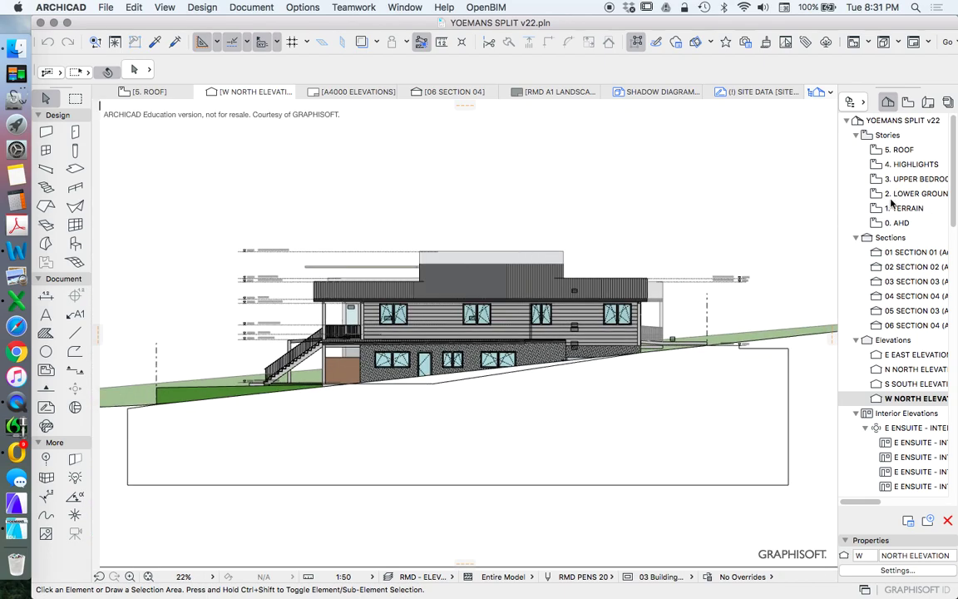
scroll(726, 362, "up", 4)
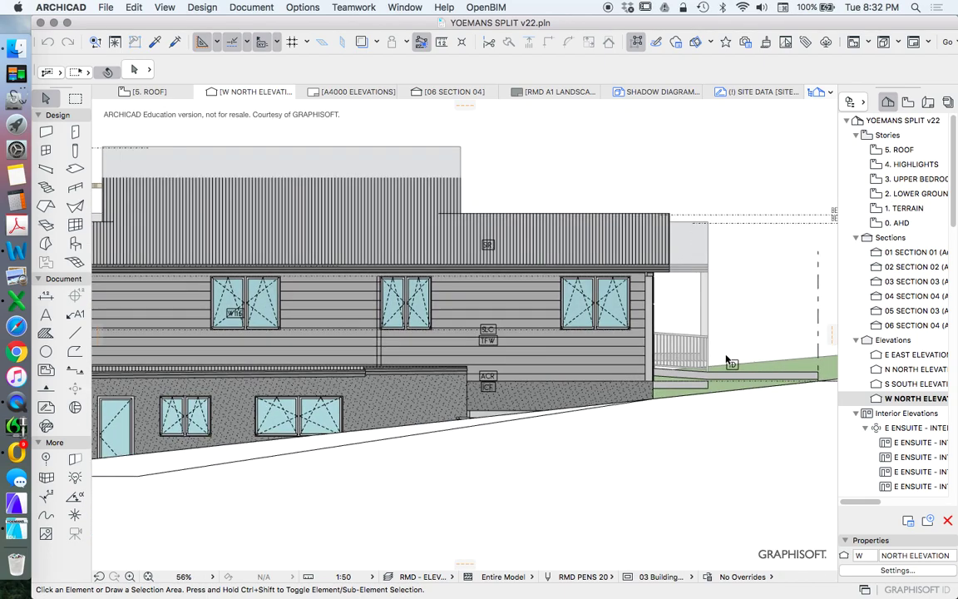
scroll(707, 252, "down", 4)
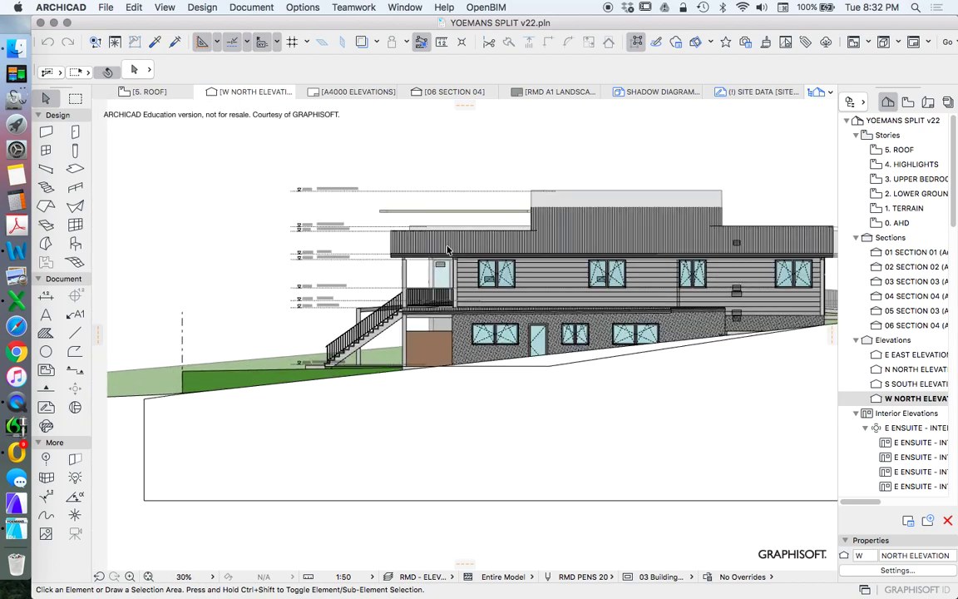
scroll(402, 286, "up", 3)
scroll(388, 306, "down", 5)
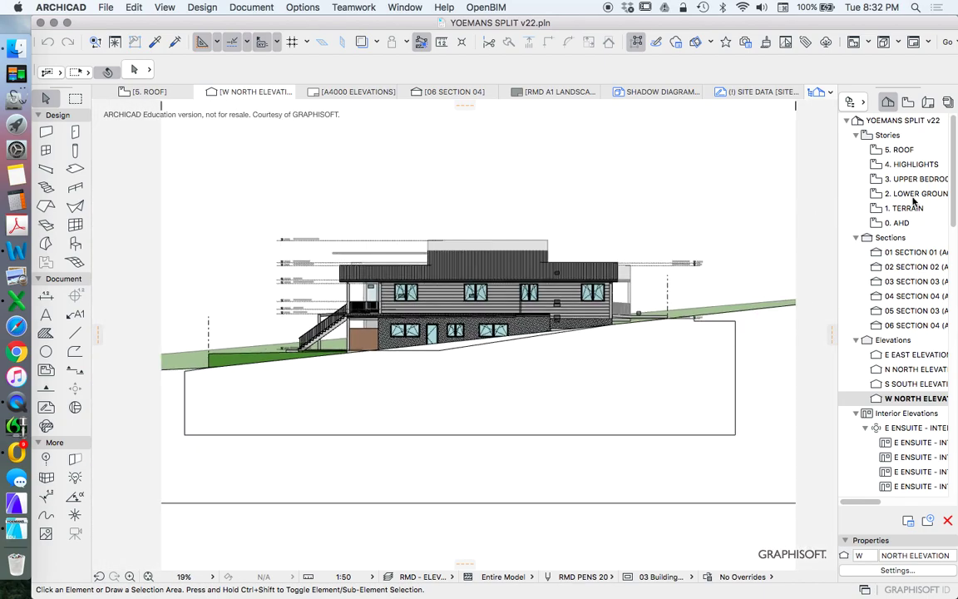
left_click(892, 179)
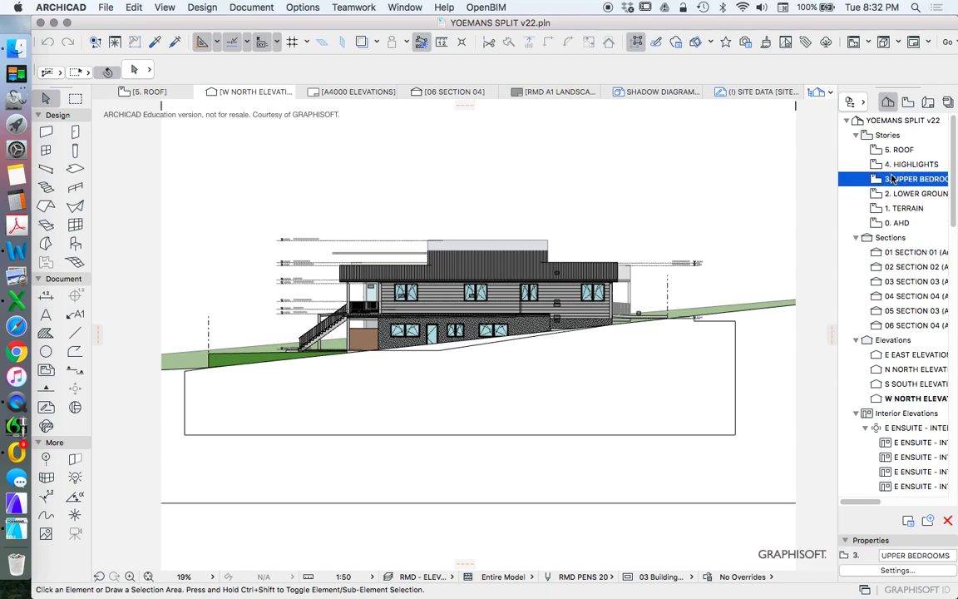
On the 5. ROOF plan, offset the West elevation boundary's bottom edge further down.
double_click(897, 151)
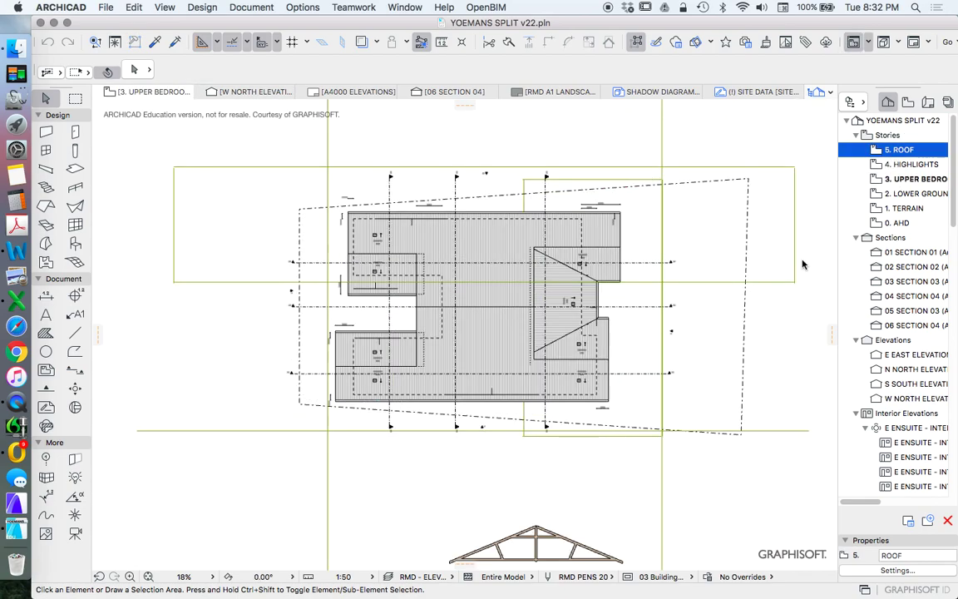
left_click(230, 282)
left_click(232, 282)
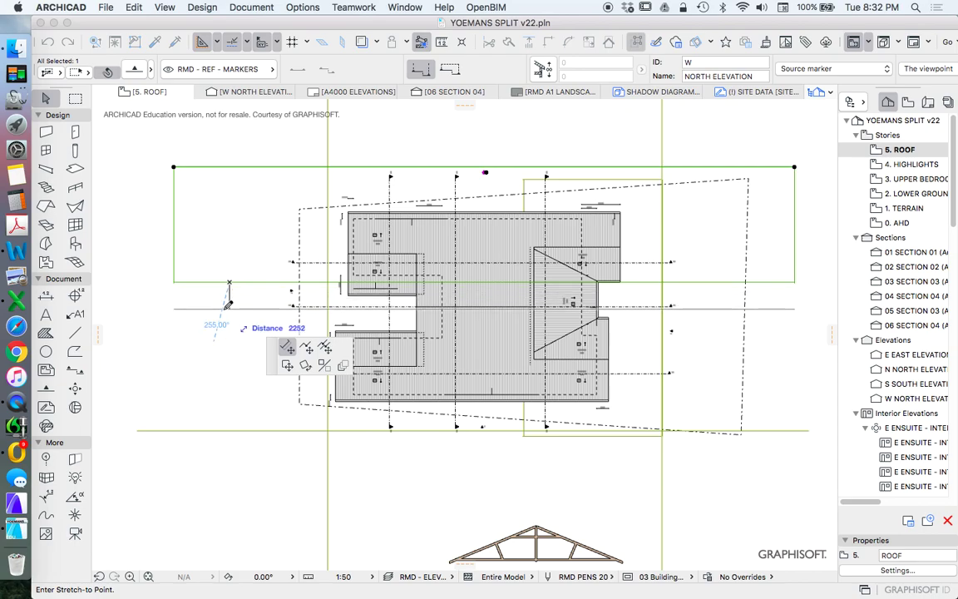
left_click(222, 310)
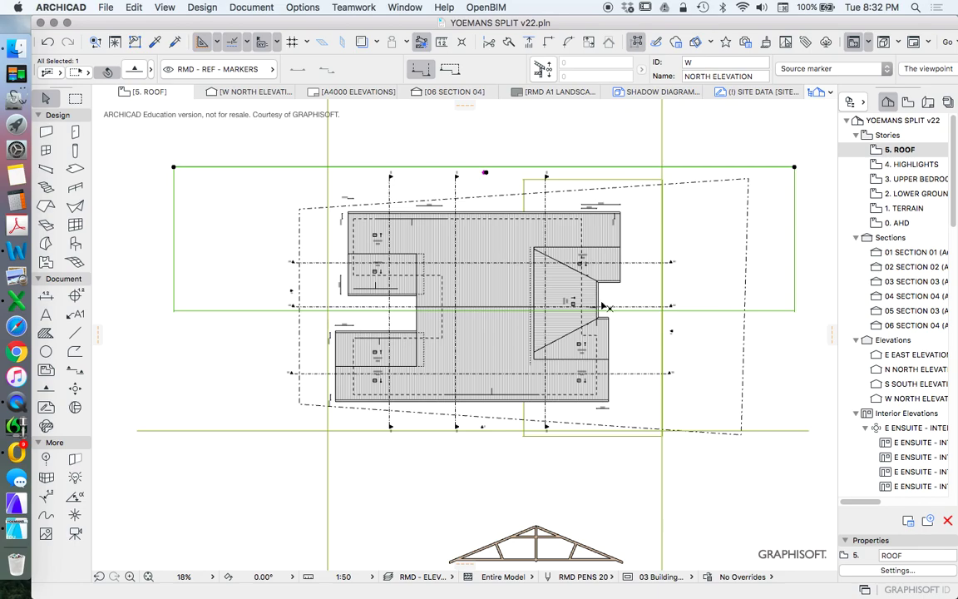
left_click(615, 148)
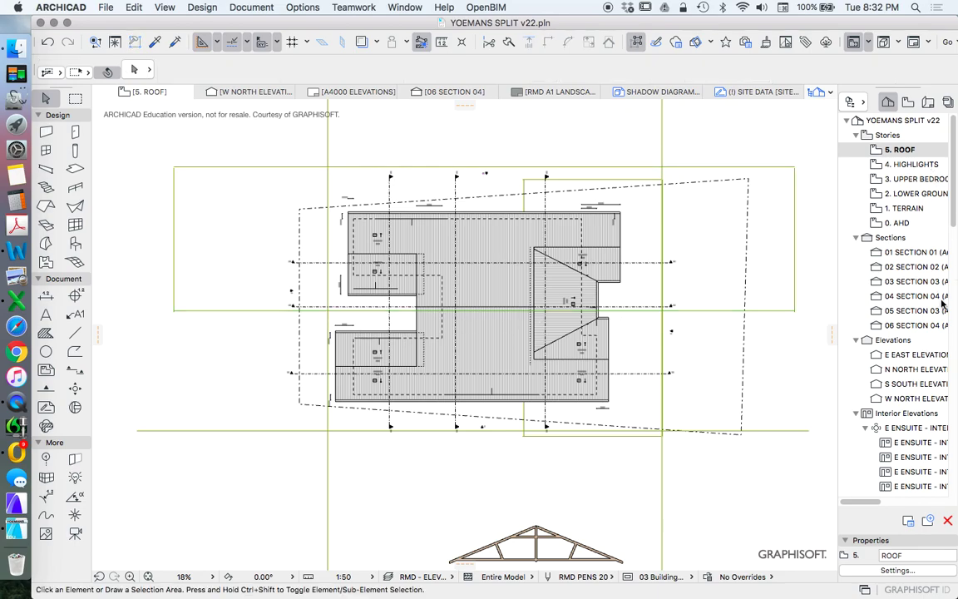
scroll(836, 356, "up", 5)
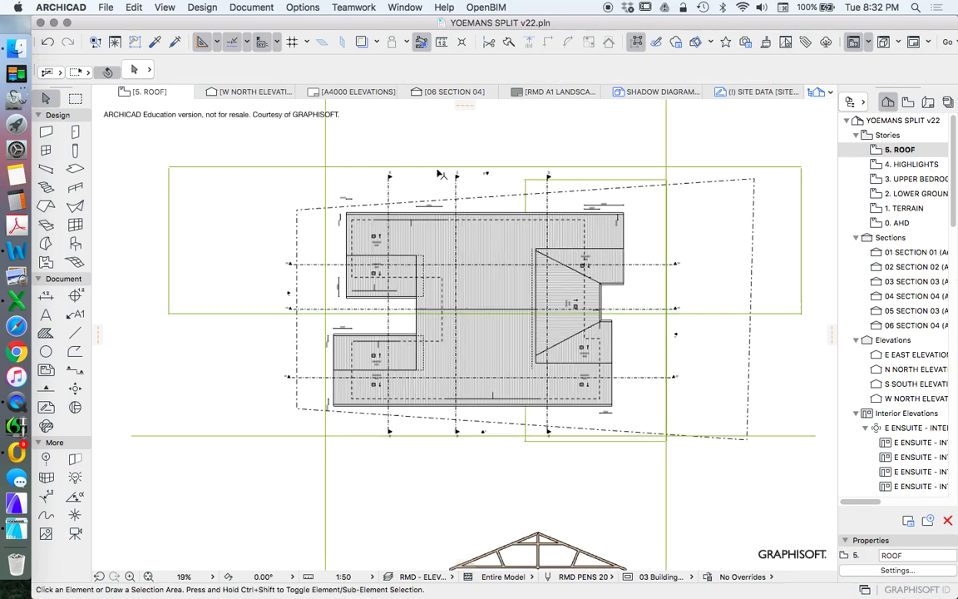
Check the roof level line in the W NORTH ELEVATION, then switch to 3. UPPER BEDROOMS.
double_click(906, 400)
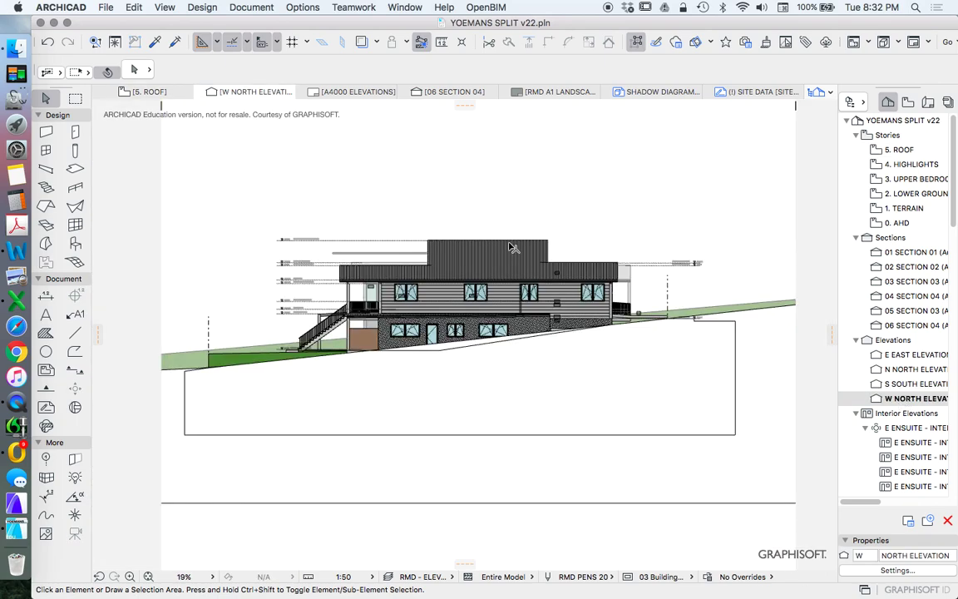
scroll(453, 259, "up", 4)
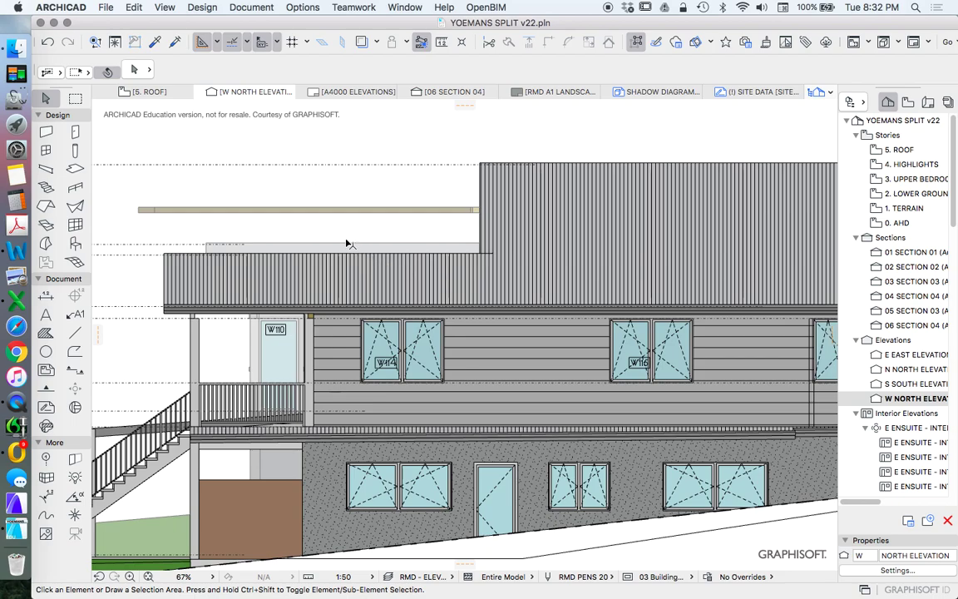
scroll(353, 243, "down", 2)
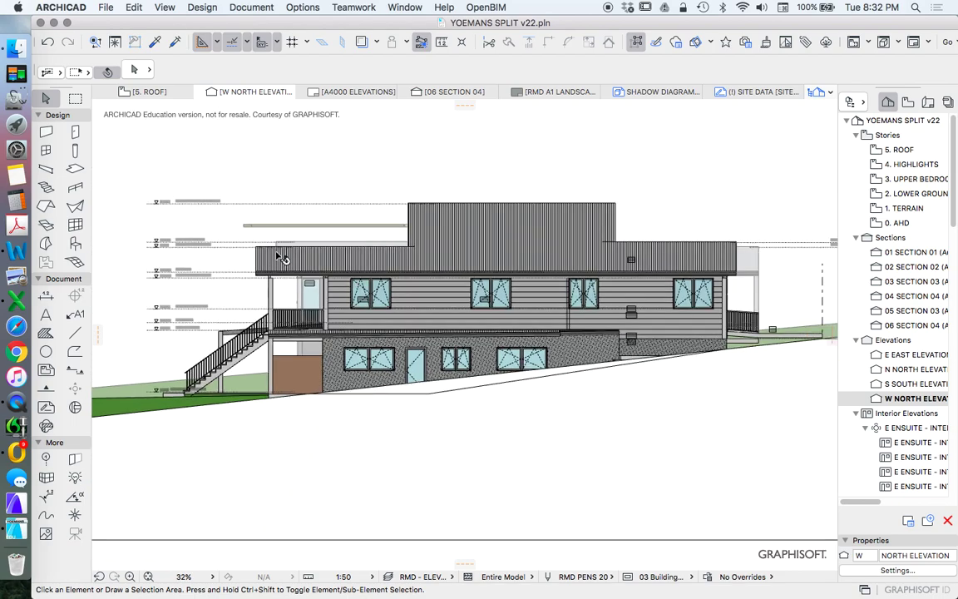
scroll(282, 259, "up", 3)
left_click(287, 190)
scroll(288, 190, "down", 3)
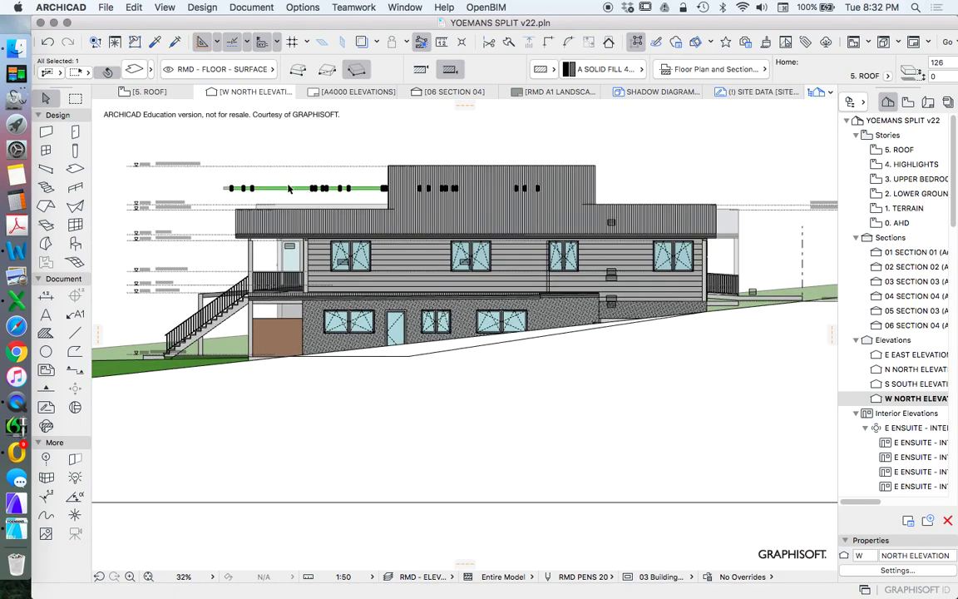
left_click(258, 116)
scroll(249, 192, "down", 1)
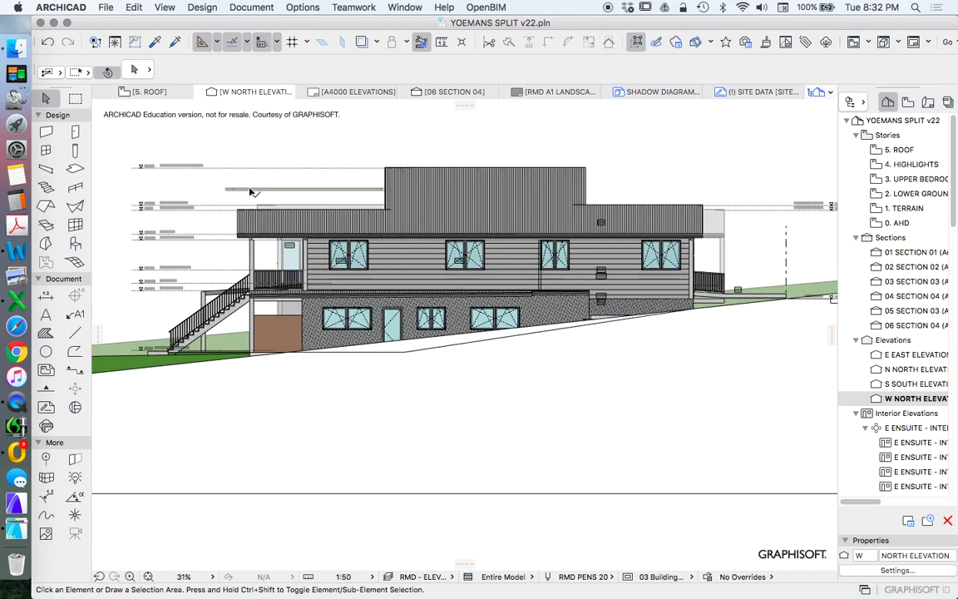
scroll(237, 192, "up", 1)
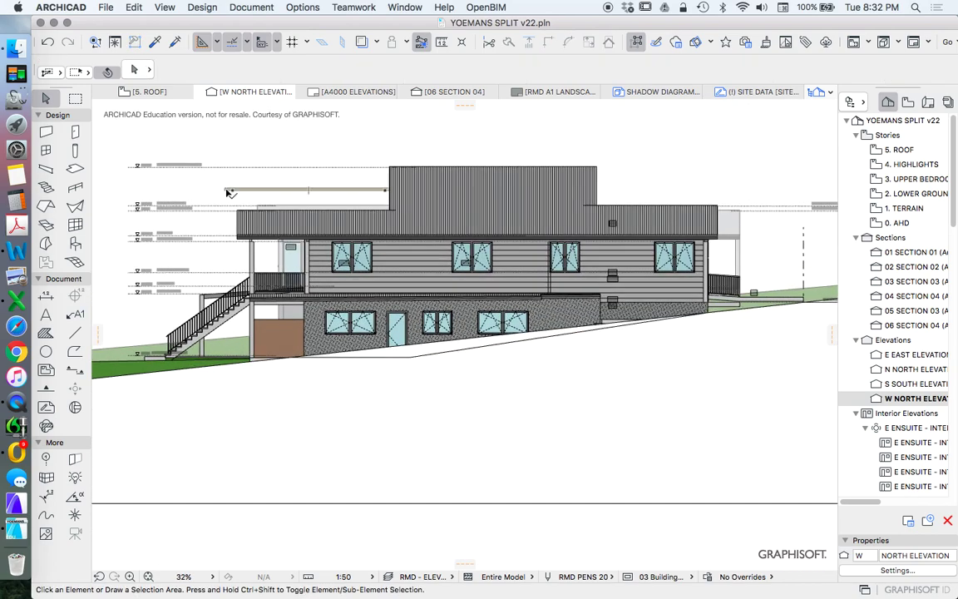
left_click(945, 180)
Deepen the W NORTH ELEVATION marker's horizontal range and offset its range box's far edge downward.
scroll(403, 220, "down", 6)
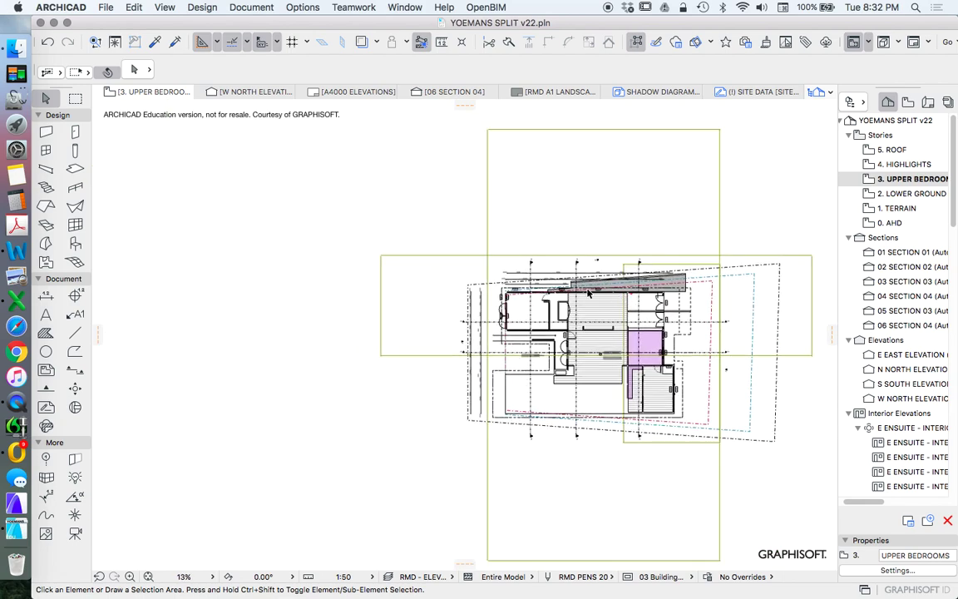
left_click(383, 238)
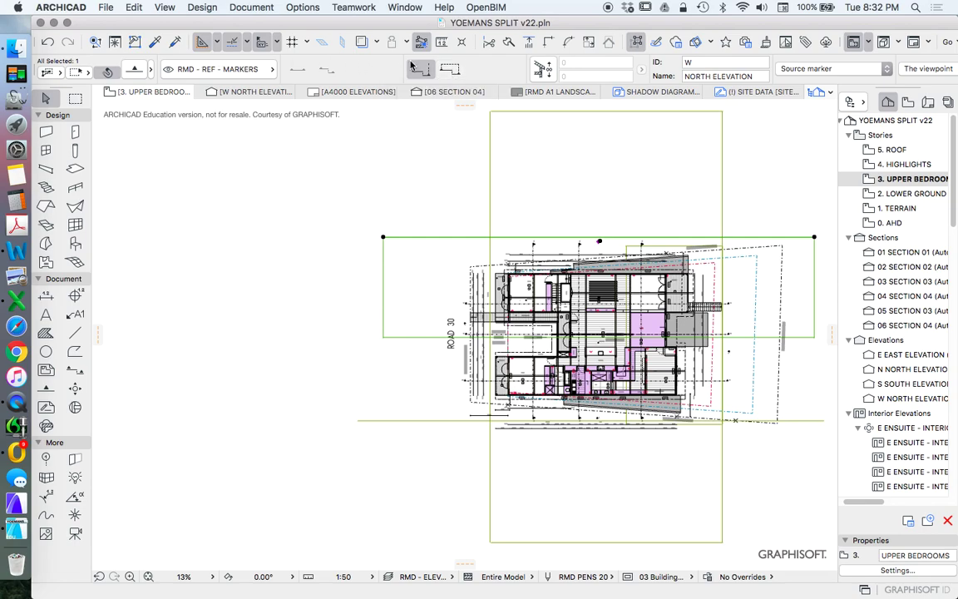
left_click(449, 68)
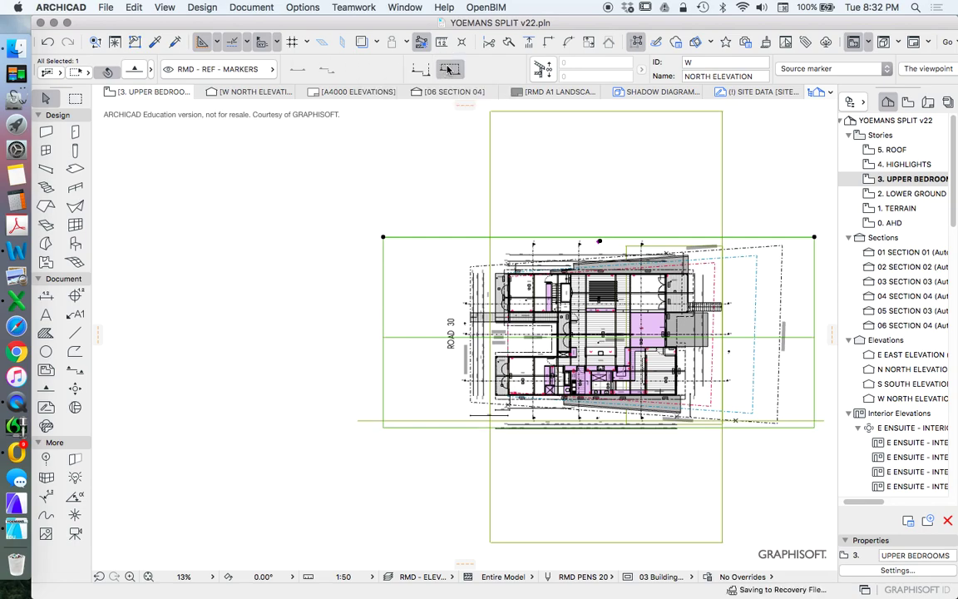
left_click(454, 433)
left_click(440, 434)
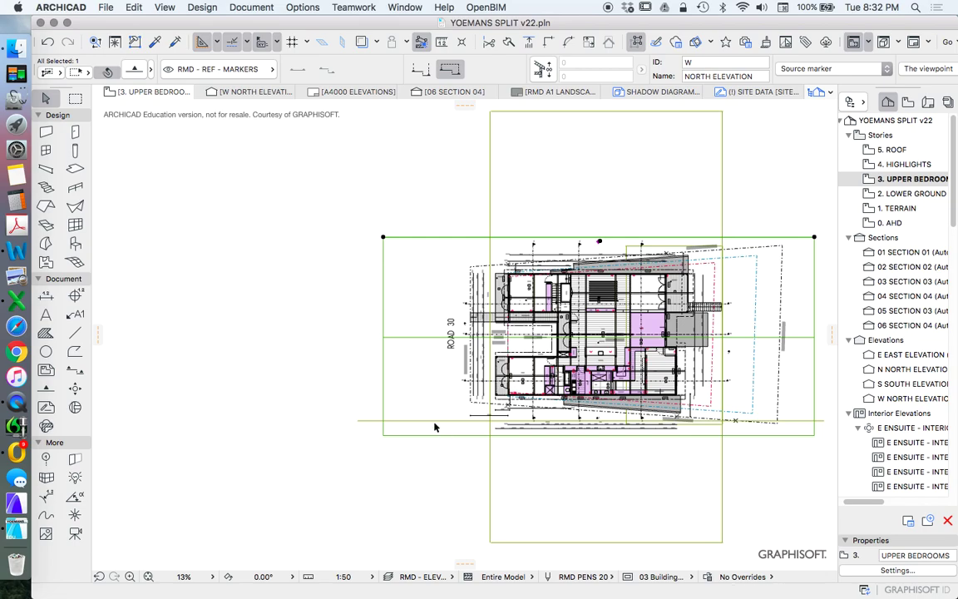
left_click(316, 254)
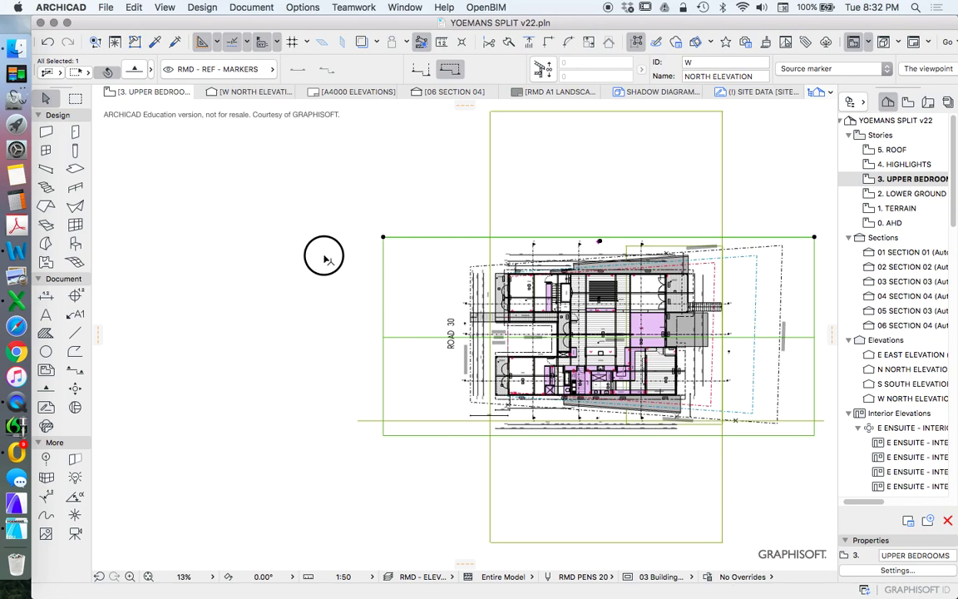
Reopen the W NORTH ELEVATION and inspect the ground outline now extending past the building.
double_click(867, 399)
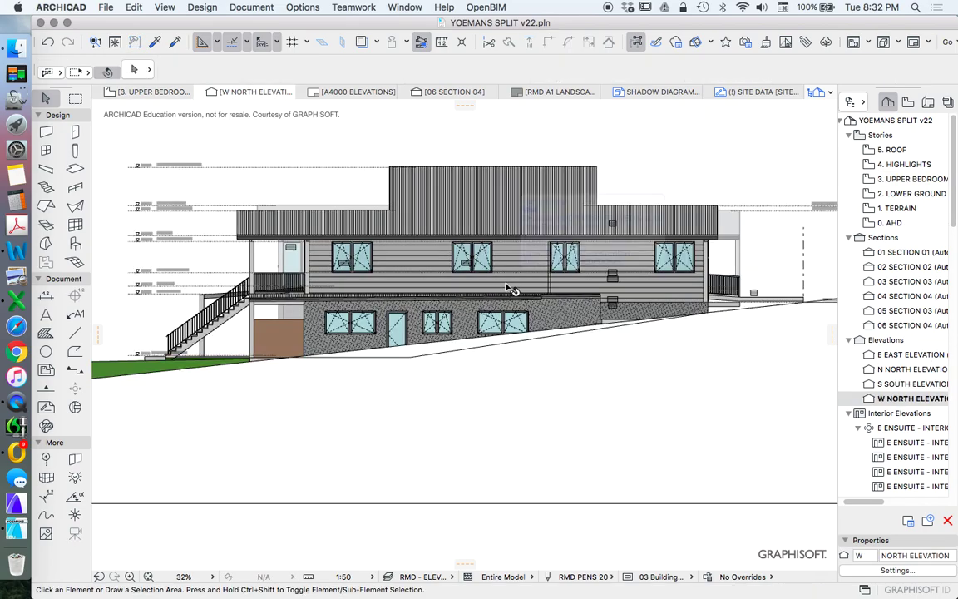
scroll(312, 208, "up", 10)
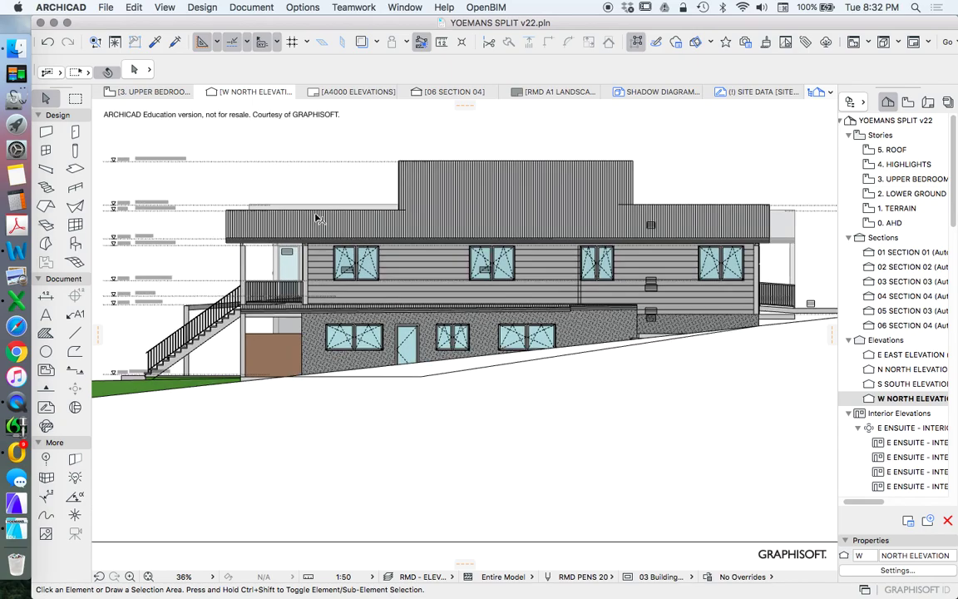
scroll(308, 193, "down", 5)
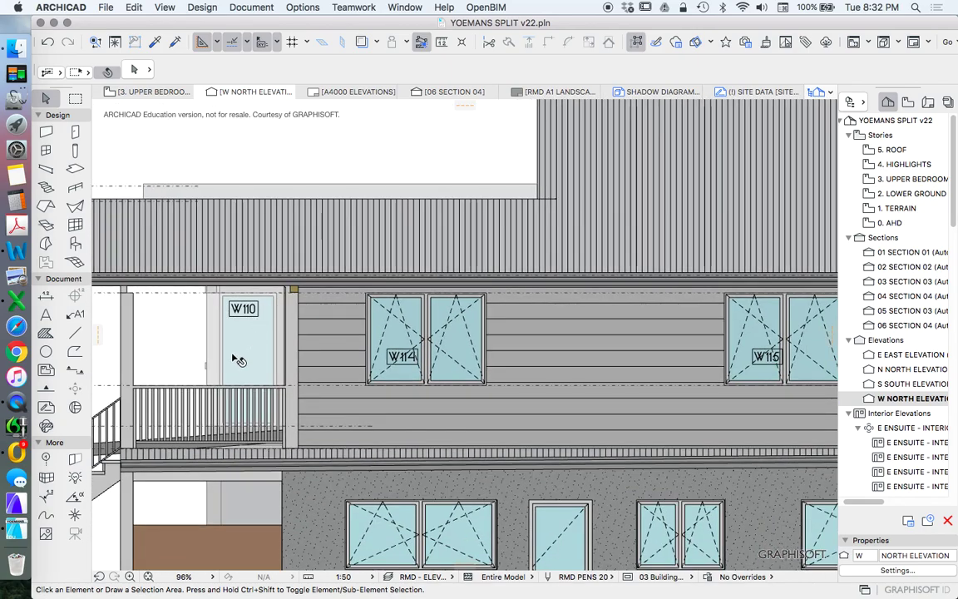
scroll(204, 291, "down", 5)
scroll(524, 316, "up", 6)
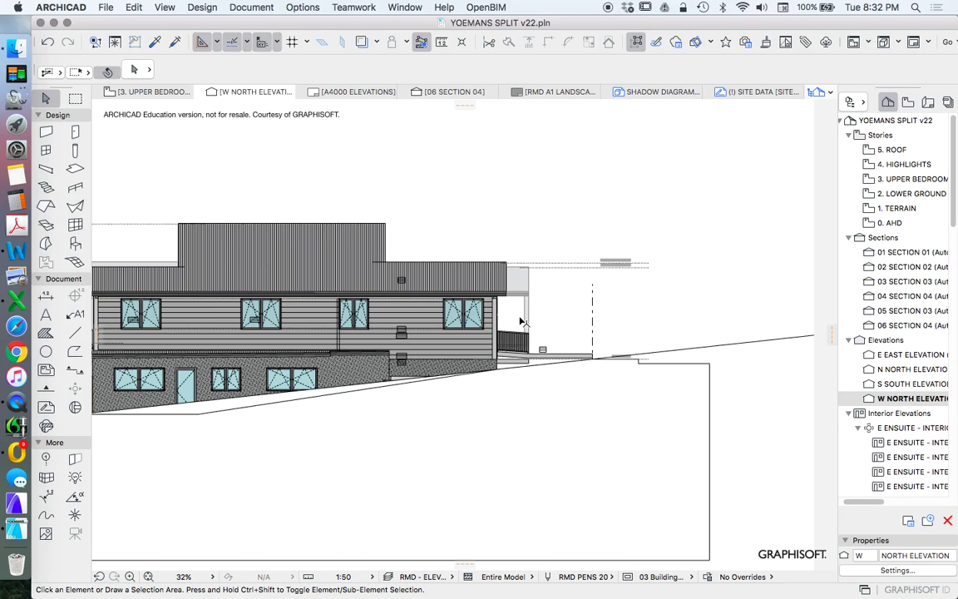
scroll(679, 291, "down", 6)
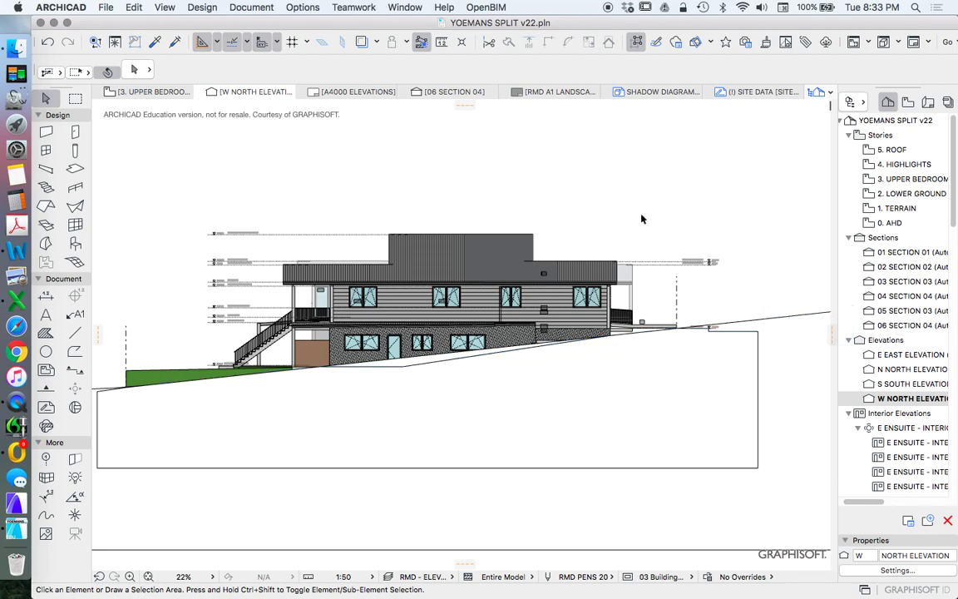
scroll(674, 312, "up", 1)
scroll(674, 312, "up", 1)
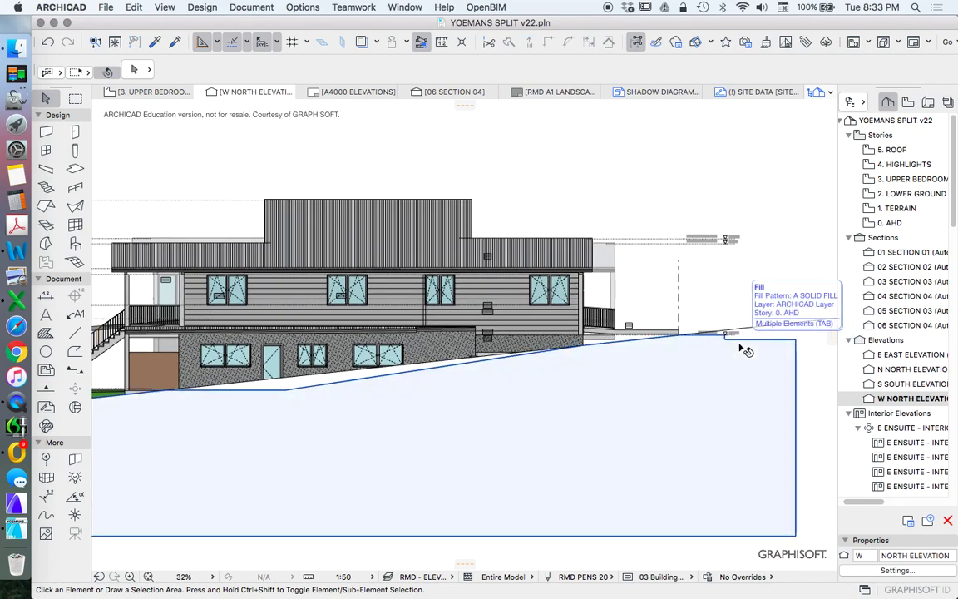
scroll(665, 316, "up", 2)
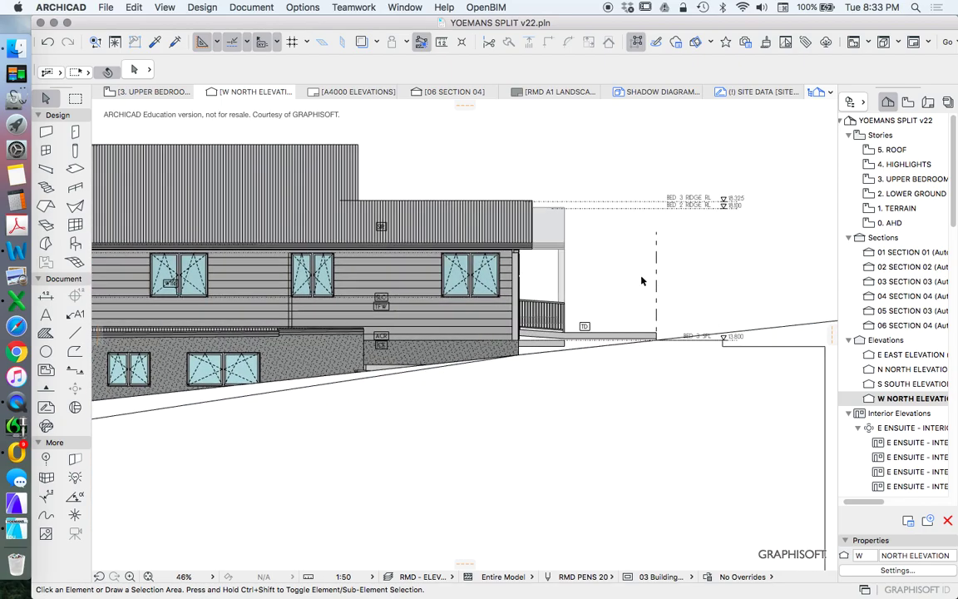
scroll(632, 268, "up", 2)
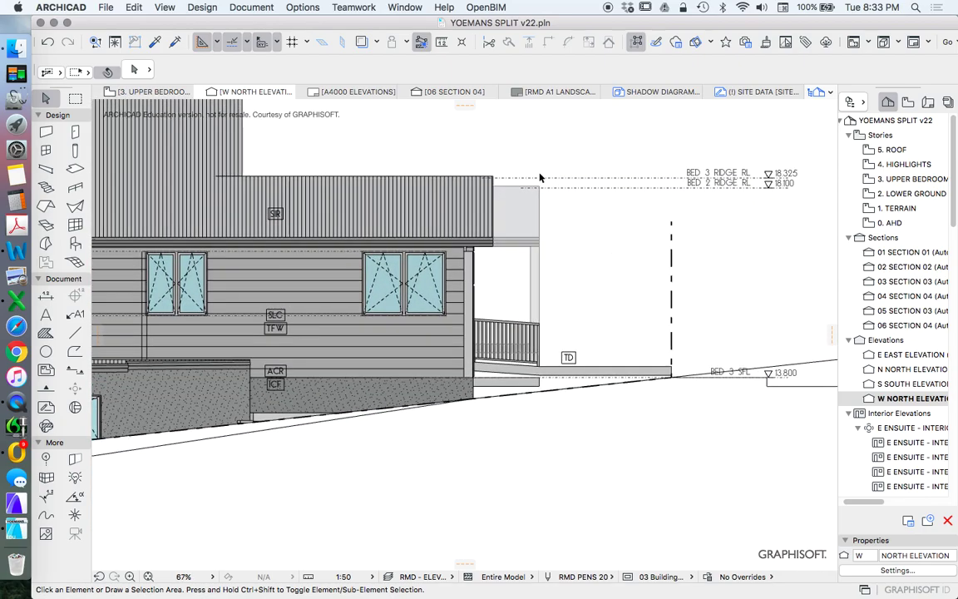
scroll(721, 231, "down", 2)
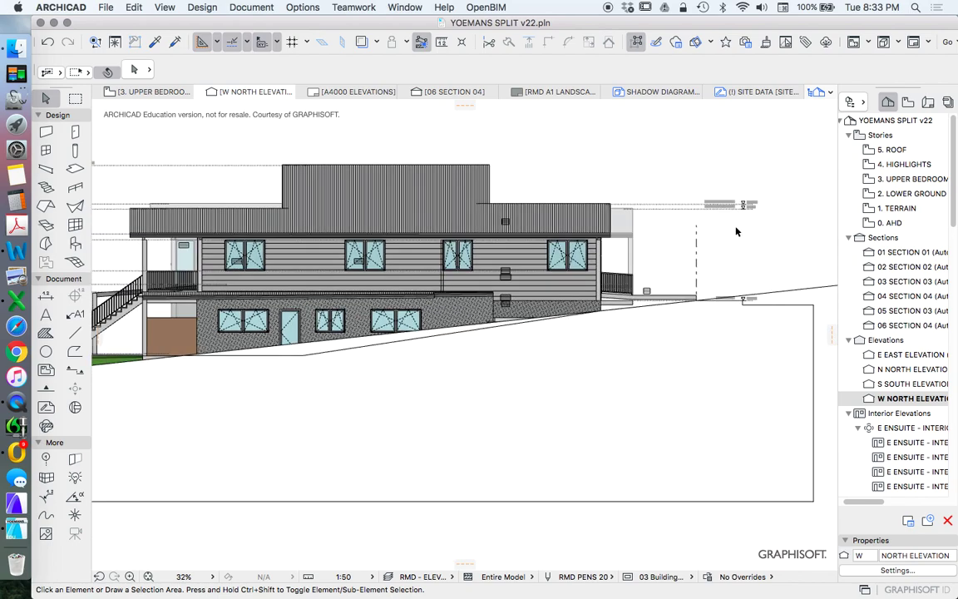
scroll(737, 232, "down", 1)
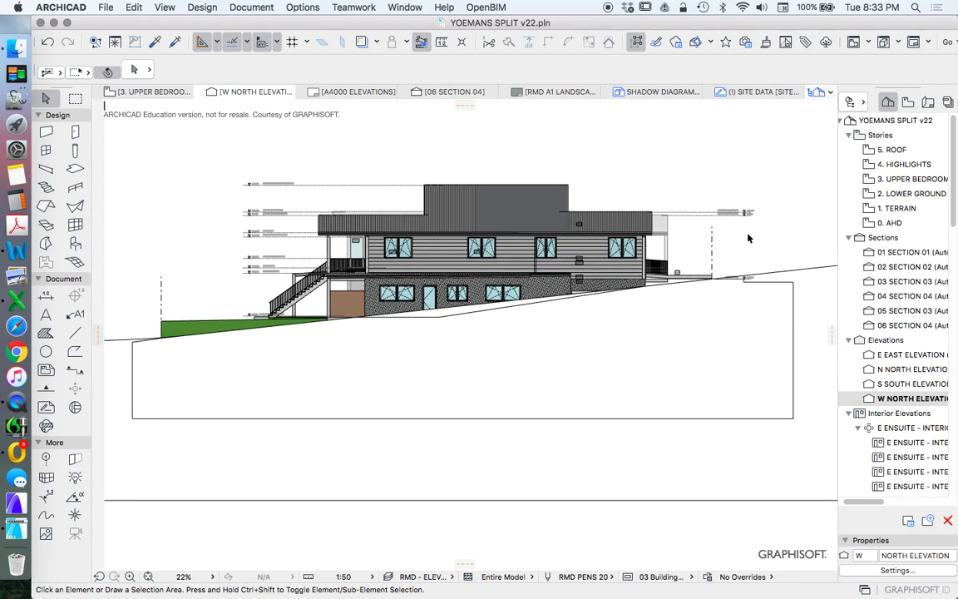
scroll(577, 223, "up", 2)
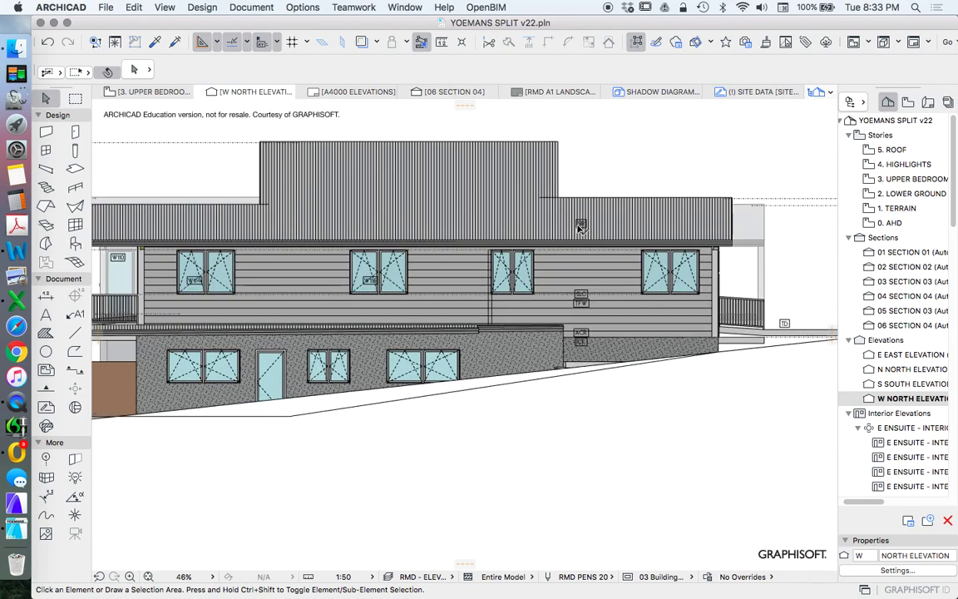
scroll(628, 208, "down", 1)
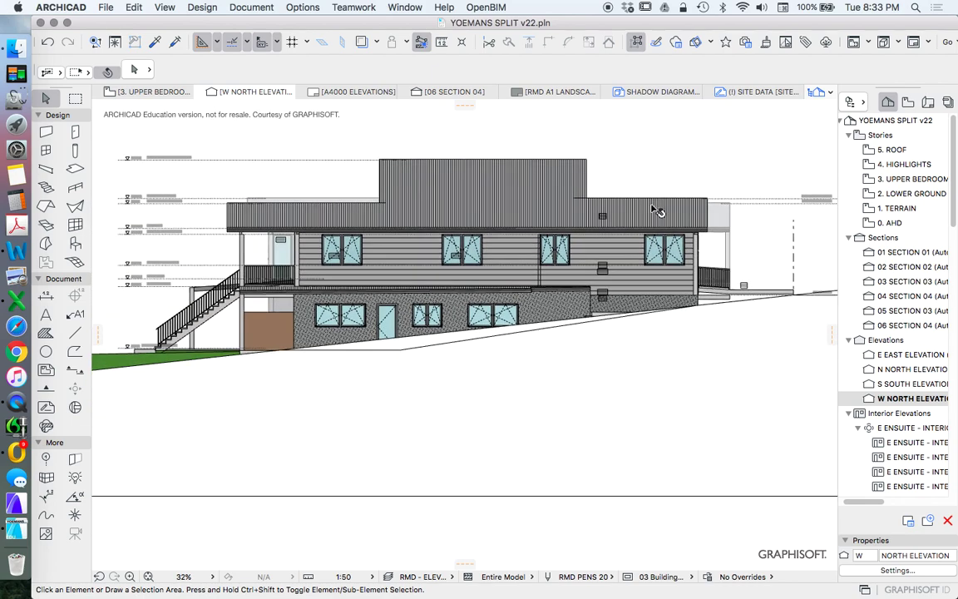
scroll(799, 346, "down", 2)
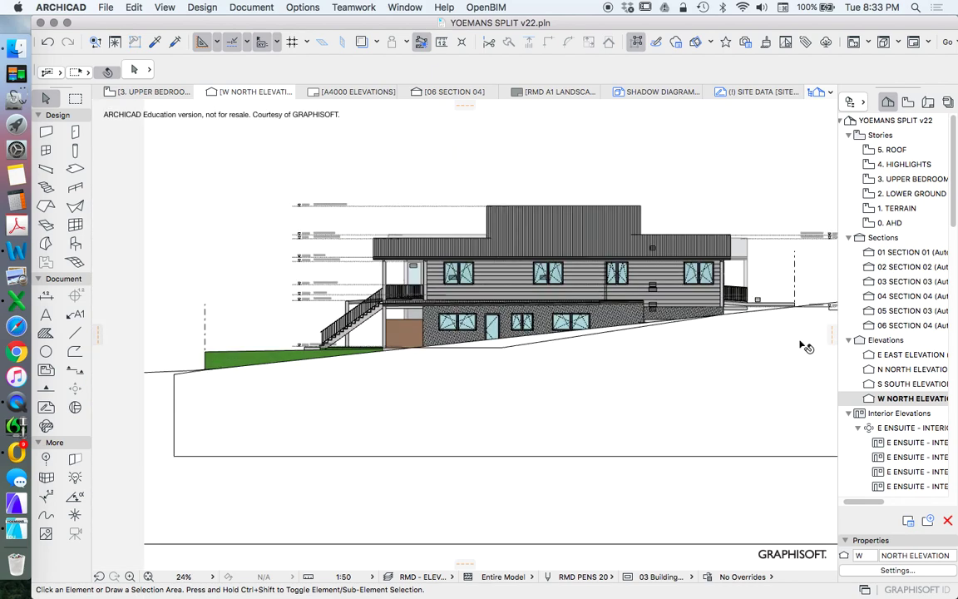
scroll(766, 386, "down", 2)
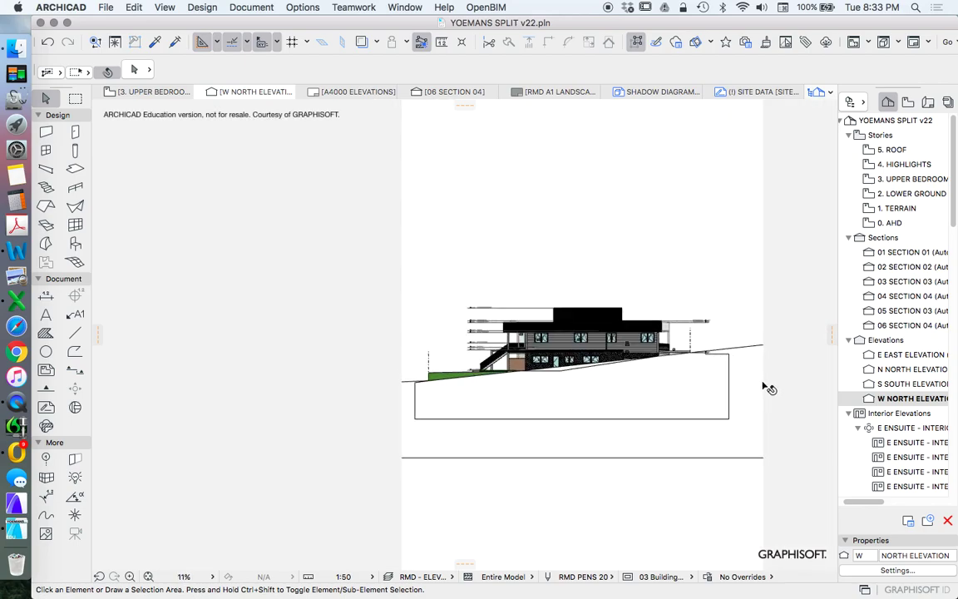
scroll(697, 389, "up", 3)
scroll(674, 397, "up", 1)
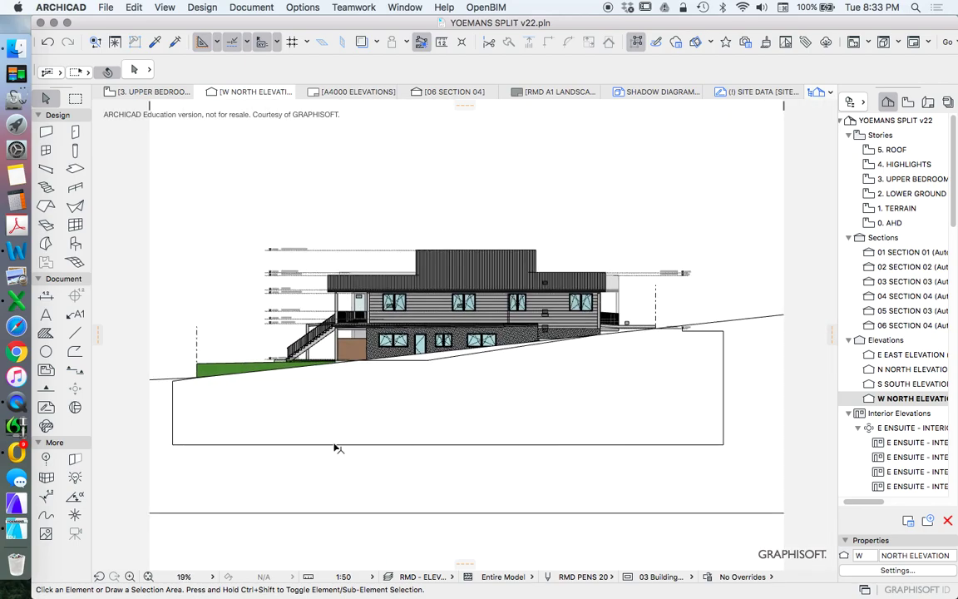
left_click(264, 445)
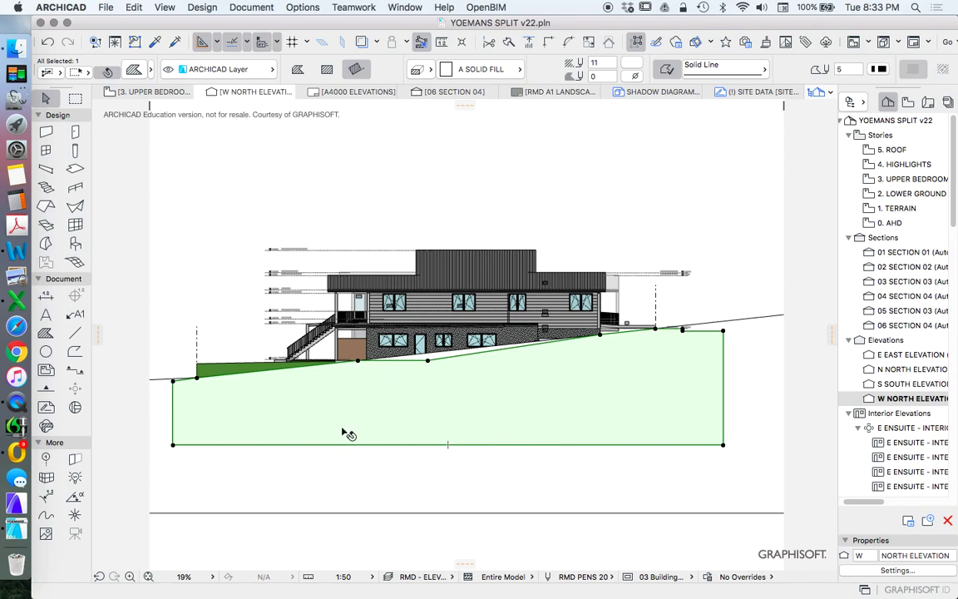
left_click(443, 208)
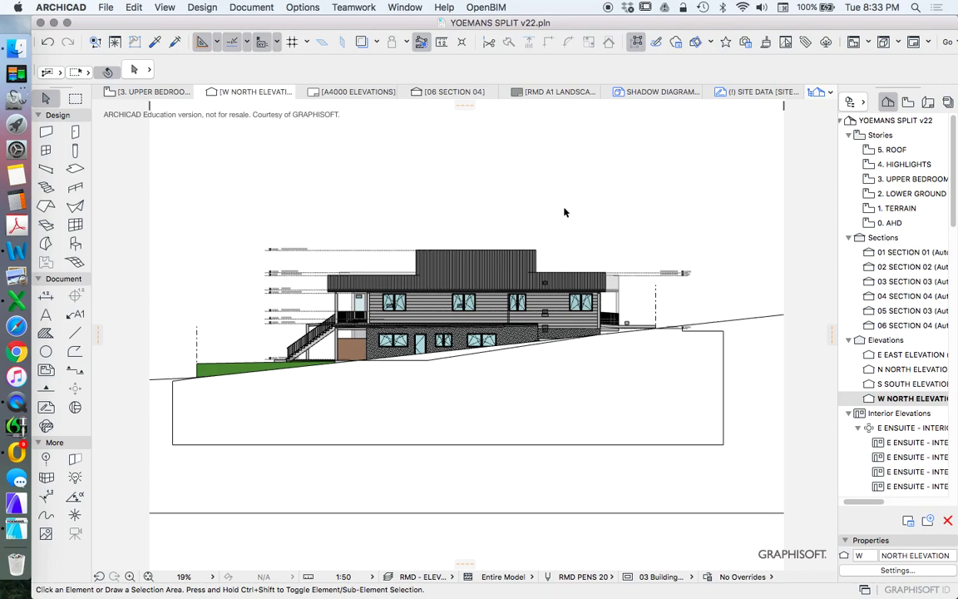